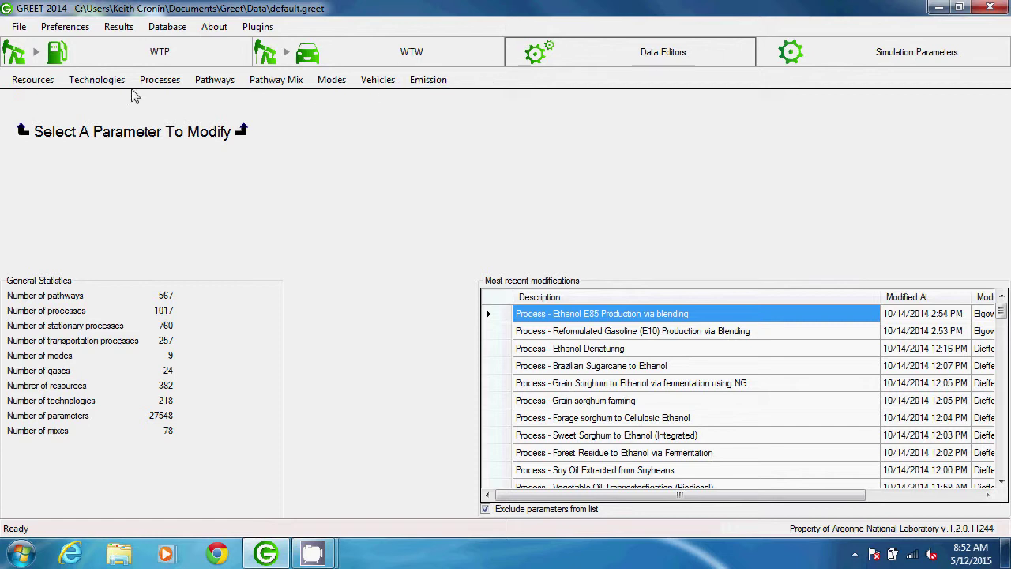
Find the existing Crude Oil resource by searching for "crude" and open it in the resource editor.
{"action": "left_click", "coordinate": [35, 85]}
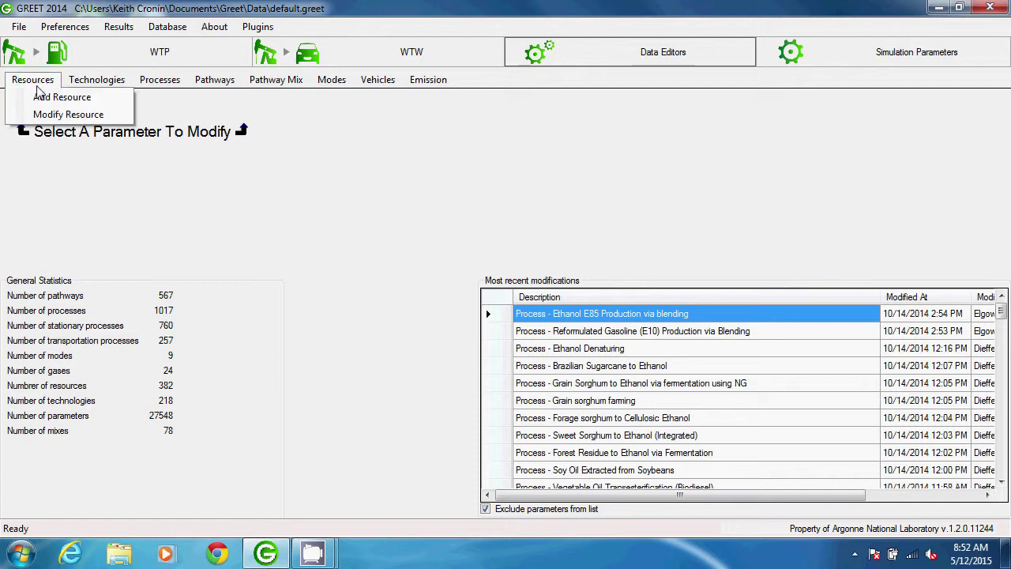
{"action": "left_click", "coordinate": [31, 116]}
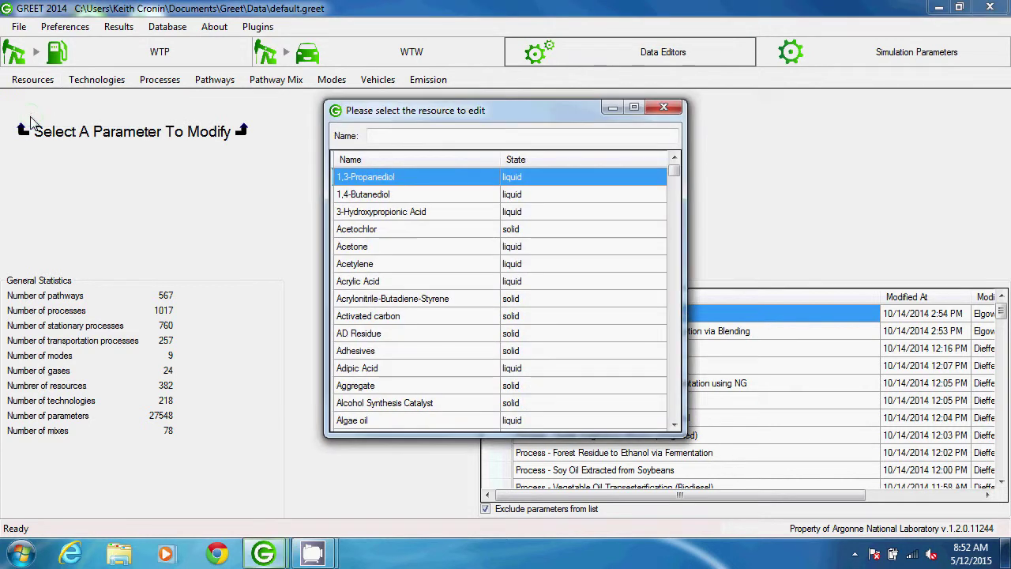
{"action": "left_click", "coordinate": [393, 136]}
{"action": "type", "text": "crude"}
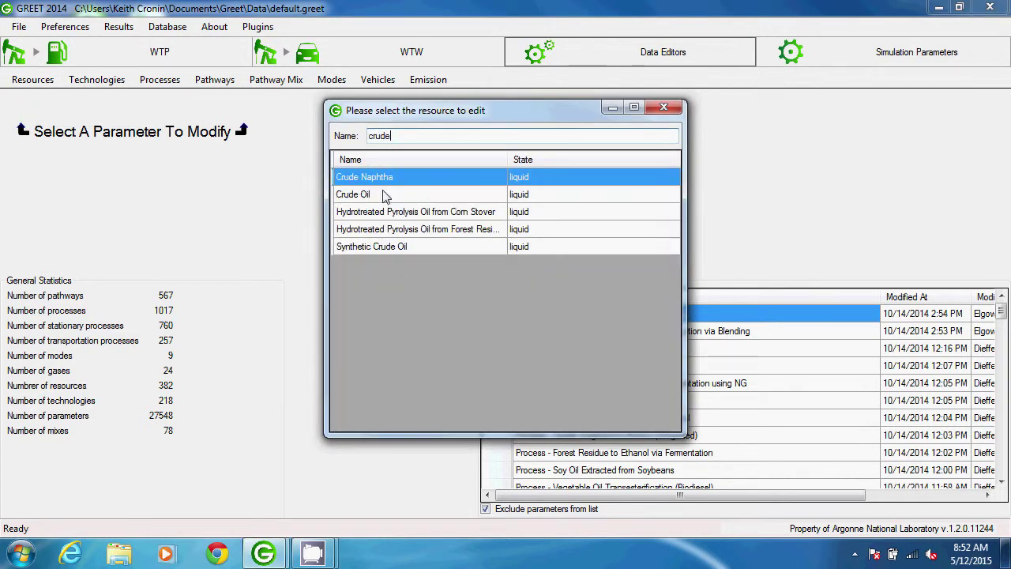
{"action": "left_click", "coordinate": [382, 195]}
{"action": "double_click", "coordinate": [382, 194]}
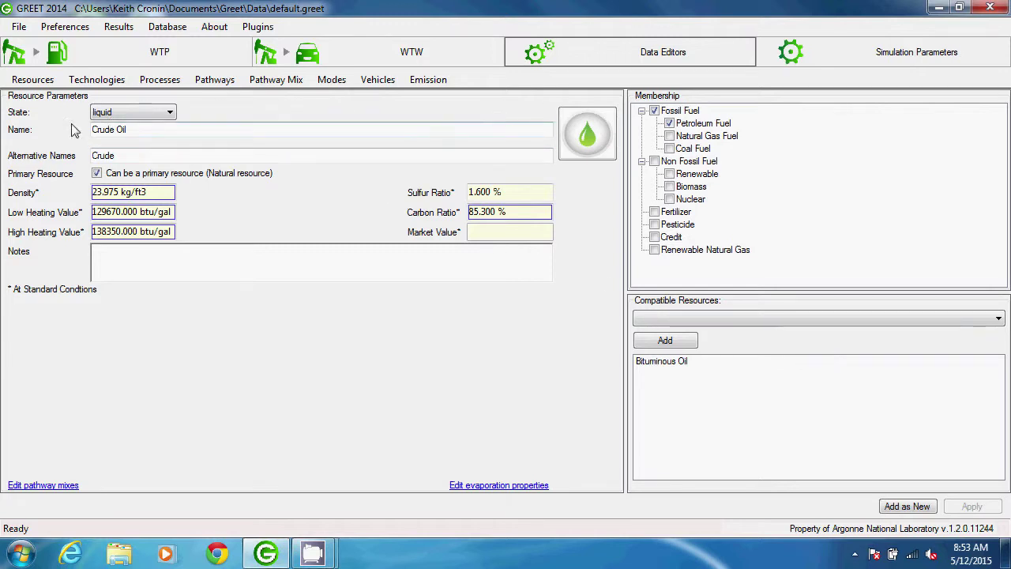
View the physical states available for Crude Oil and try to clear its primary resource flag.
{"action": "left_click", "coordinate": [170, 113]}
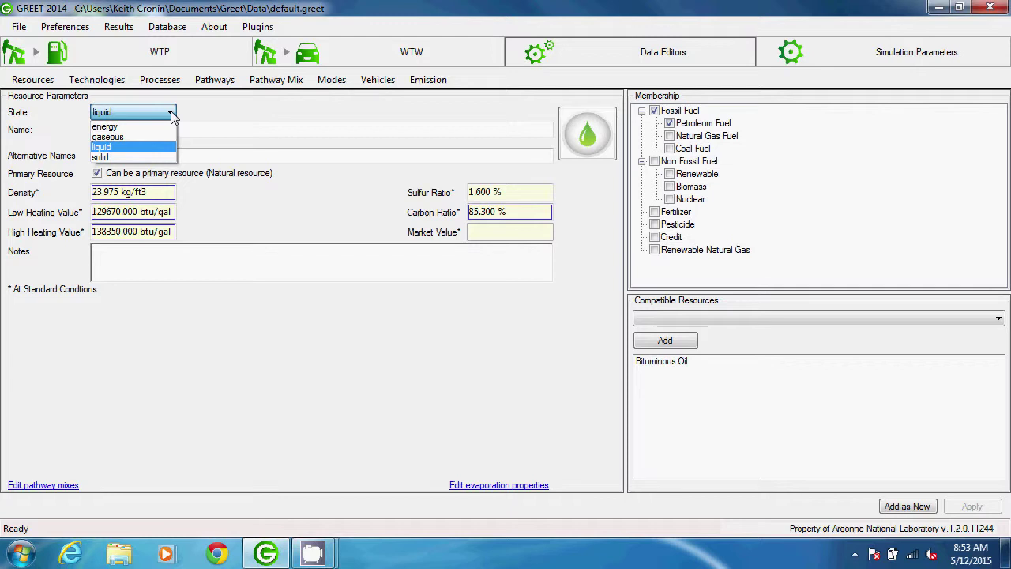
{"action": "left_click", "coordinate": [171, 113]}
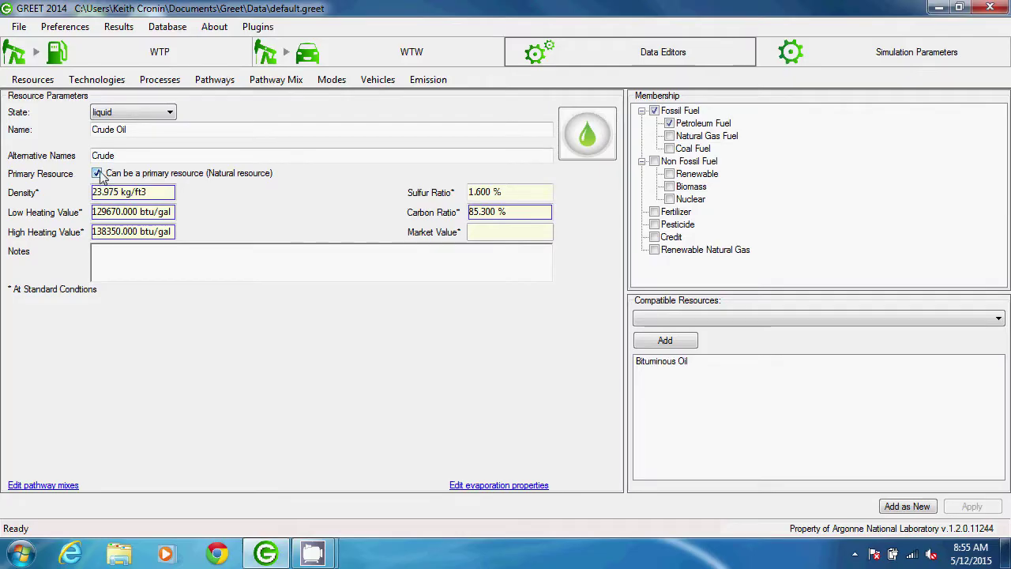
{"action": "left_click", "coordinate": [97, 173]}
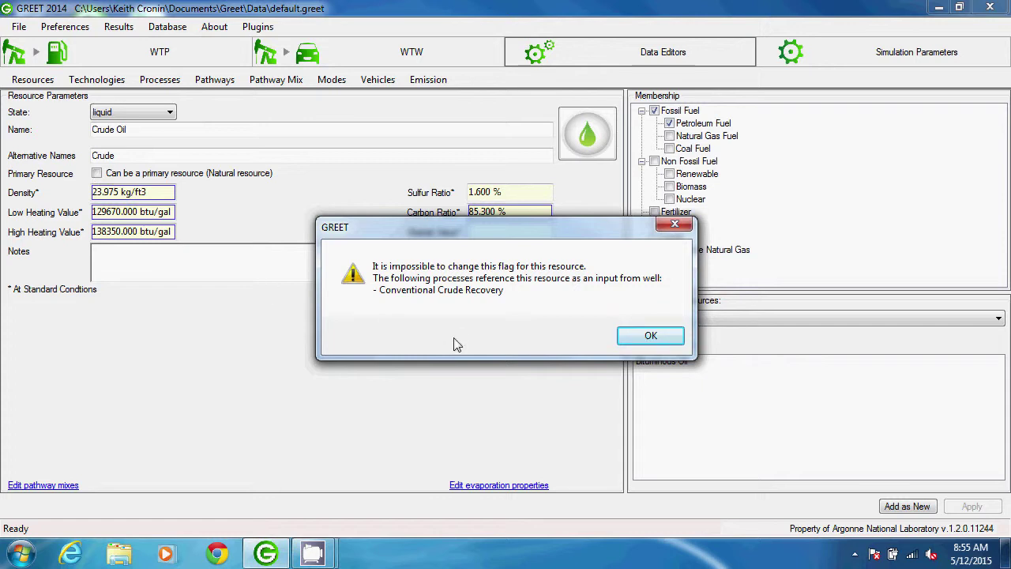
{"action": "left_click", "coordinate": [650, 335]}
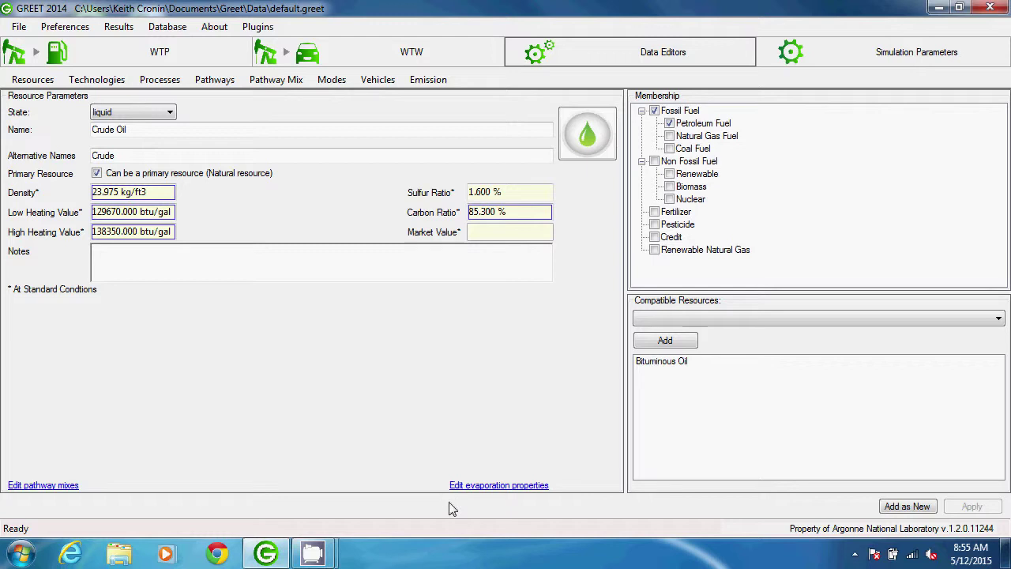
Look at Crude Oil's pathway mixes and its evaporation properties, including the available gases.
{"action": "left_click", "coordinate": [60, 485]}
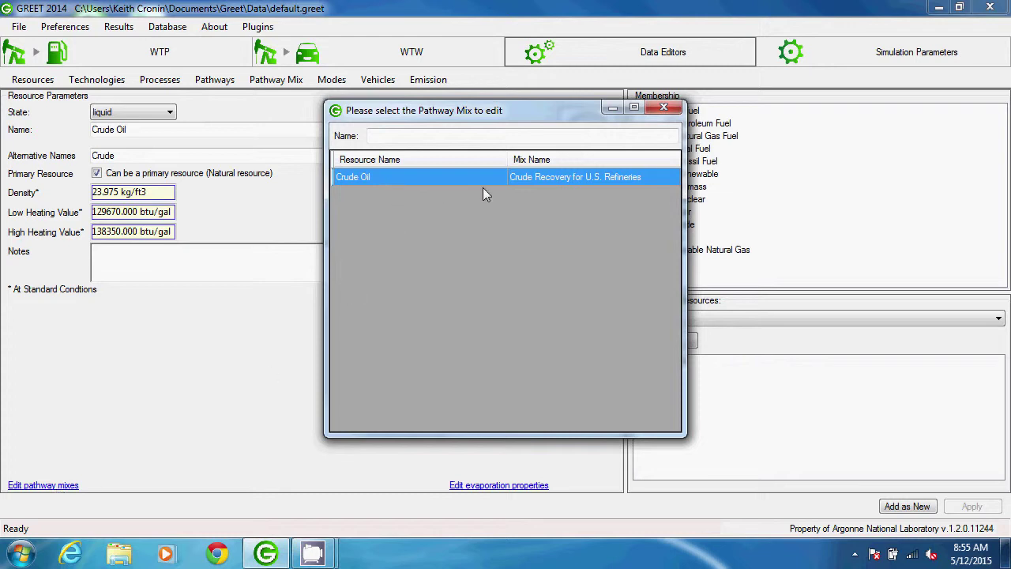
{"action": "left_click", "coordinate": [663, 107]}
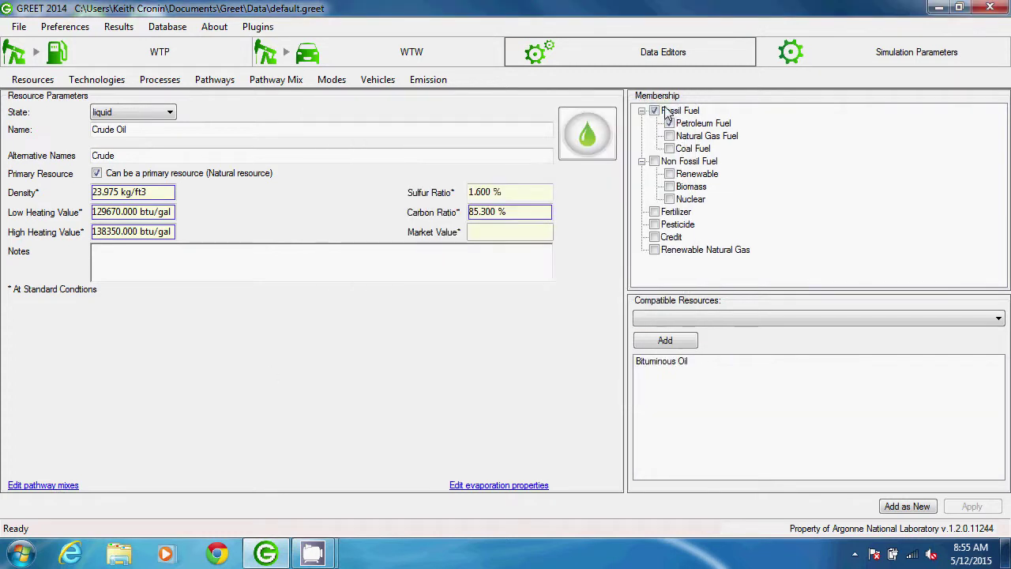
{"action": "left_click", "coordinate": [508, 487]}
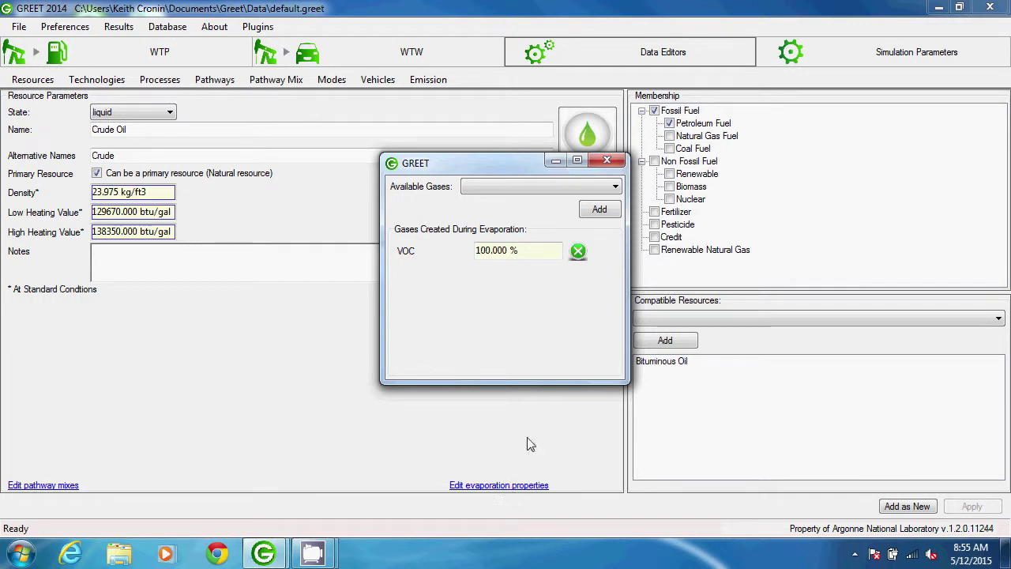
{"action": "left_click", "coordinate": [615, 187]}
{"action": "left_click", "coordinate": [616, 188]}
{"action": "left_click", "coordinate": [608, 160]}
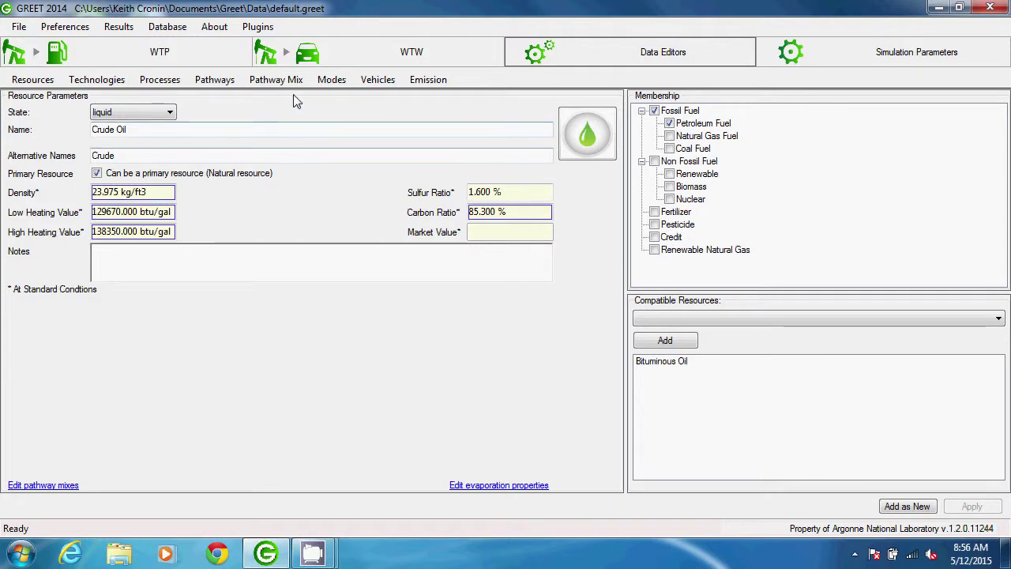
Review the well-to-product resource groups for Conventional Crude for U.S. Refineries and the compatible resources selectable for Crude Oil.
{"action": "left_click", "coordinate": [209, 59]}
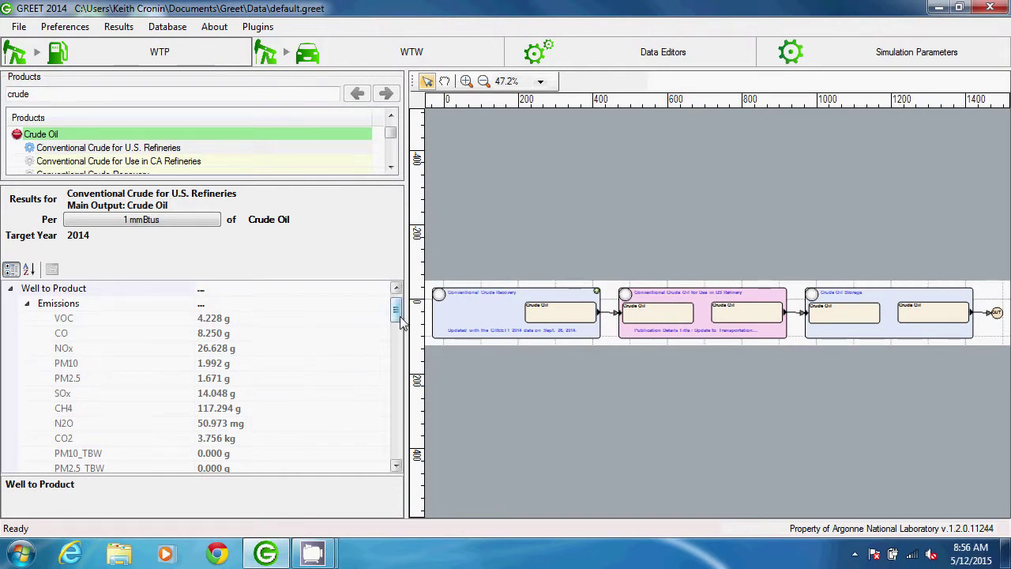
{"action": "left_click_drag", "start_coordinate": [396, 311], "coordinate": [400, 408]}
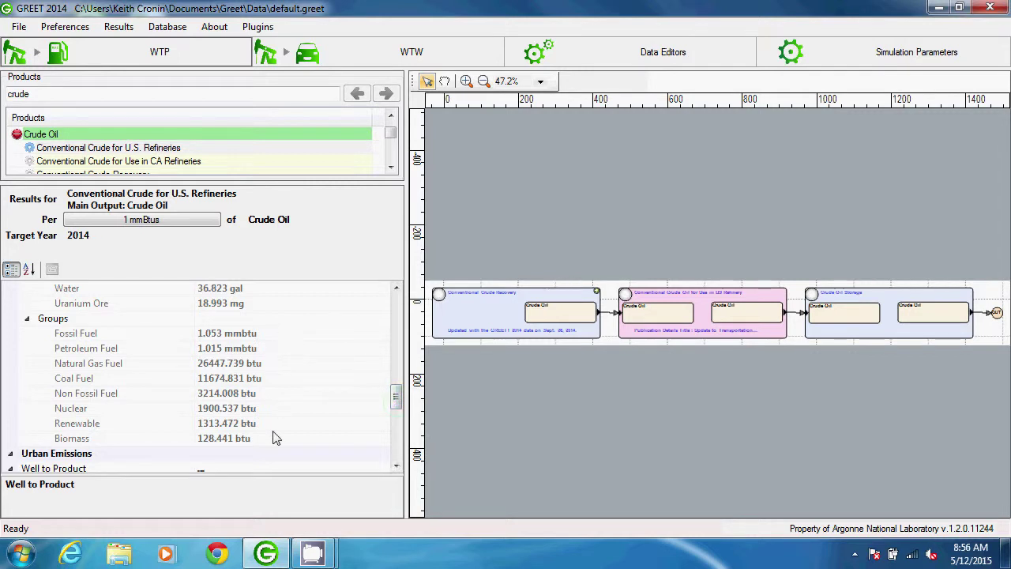
{"action": "left_click", "coordinate": [613, 63]}
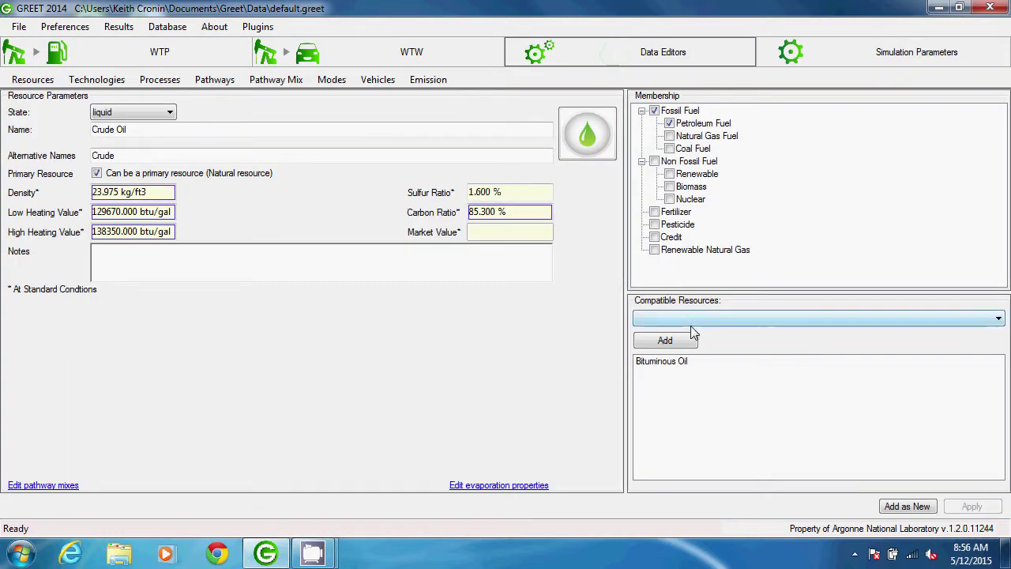
{"action": "left_click", "coordinate": [997, 320]}
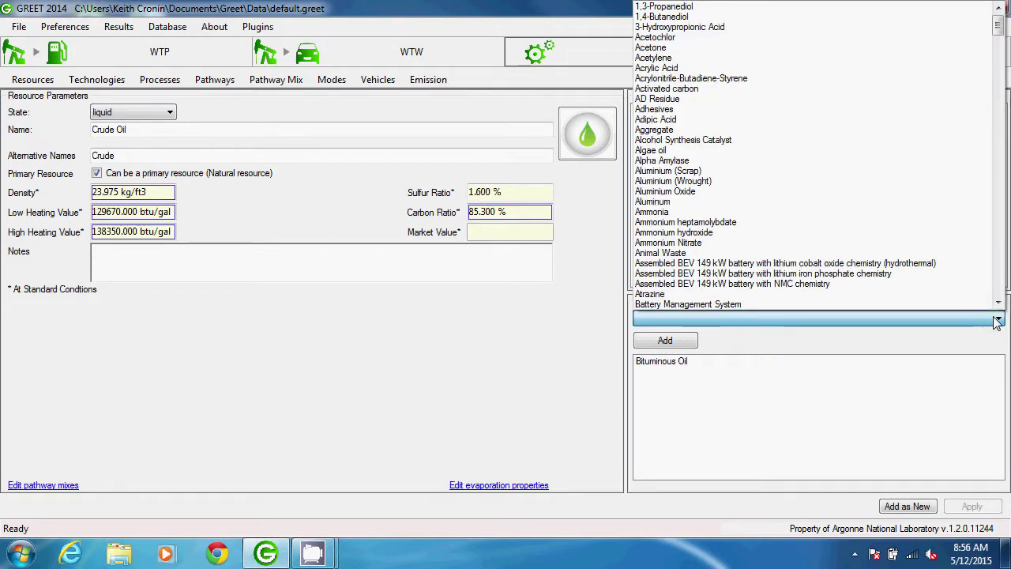
{"action": "left_click", "coordinate": [996, 321]}
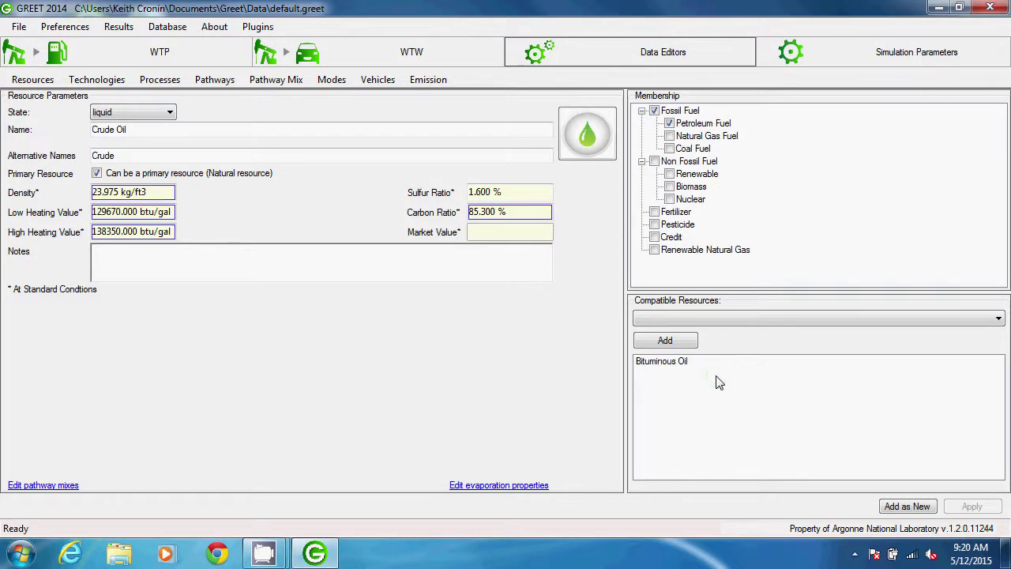
Start a new resource with the gaseous state and name it Helium.
{"action": "left_click", "coordinate": [18, 85]}
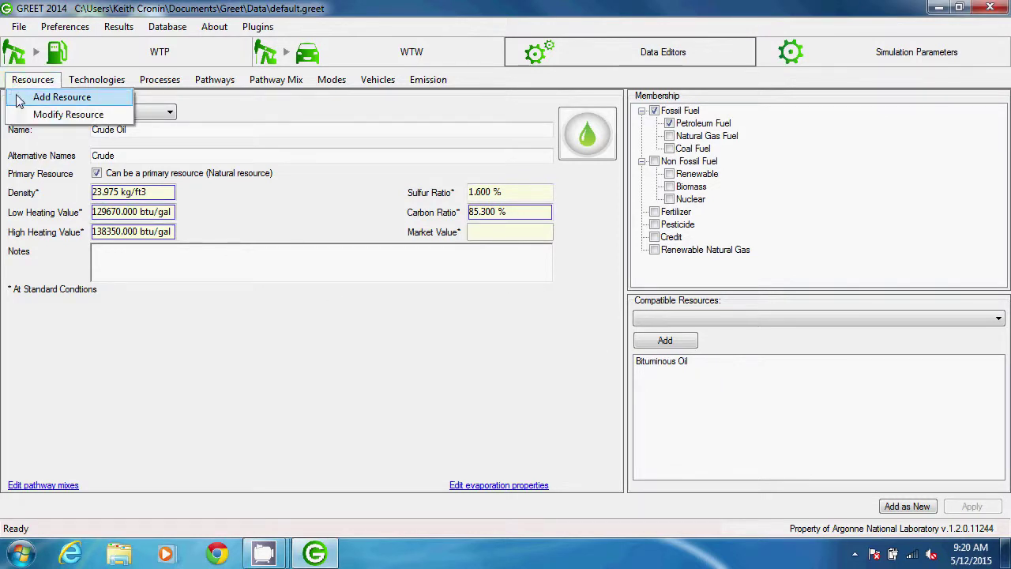
{"action": "left_click", "coordinate": [19, 98]}
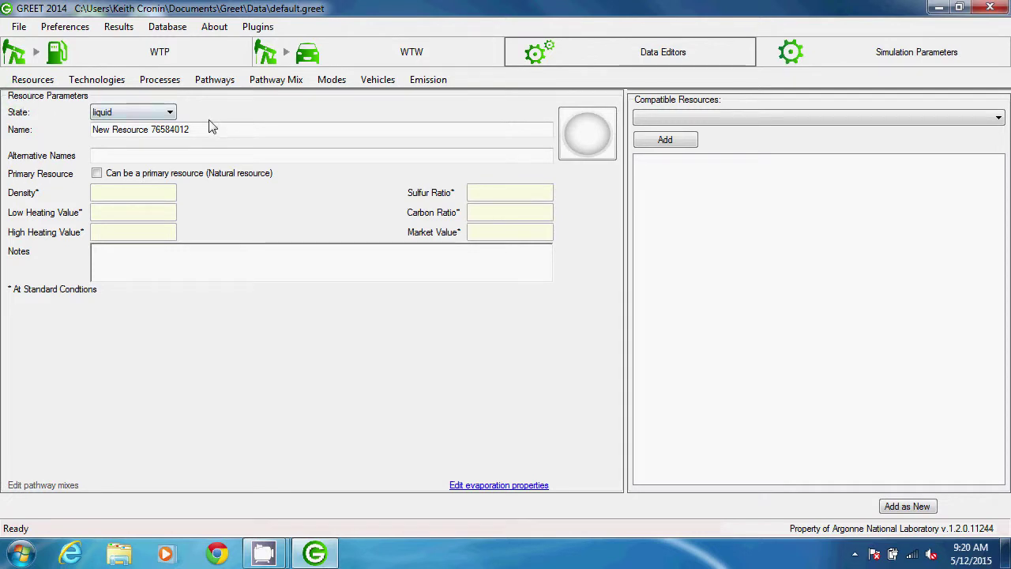
{"action": "left_click", "coordinate": [166, 112]}
{"action": "left_click", "coordinate": [158, 138]}
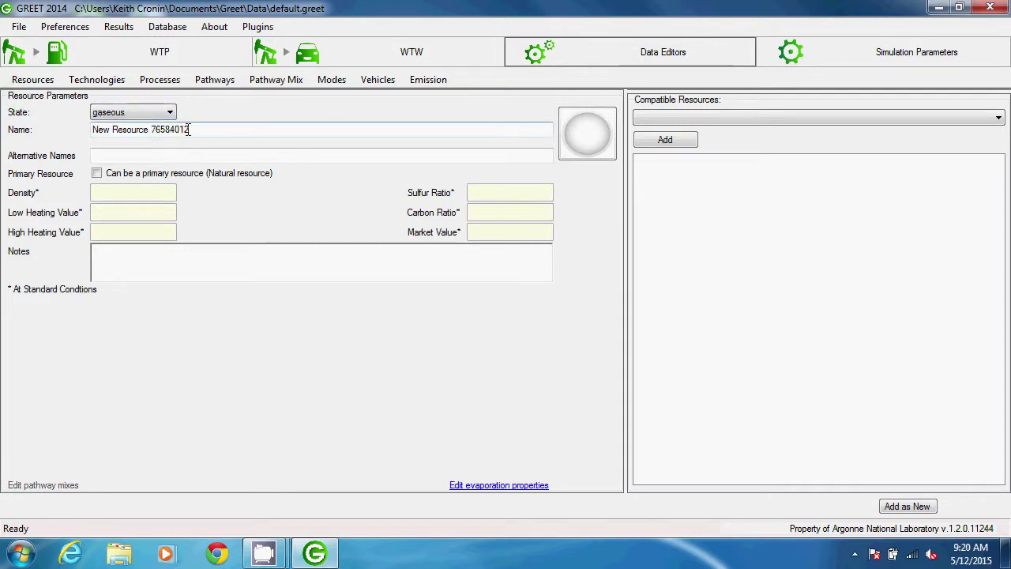
{"action": "left_click_drag", "start_coordinate": [189, 130], "coordinate": [77, 139]}
{"action": "type", "text": "Helium"}
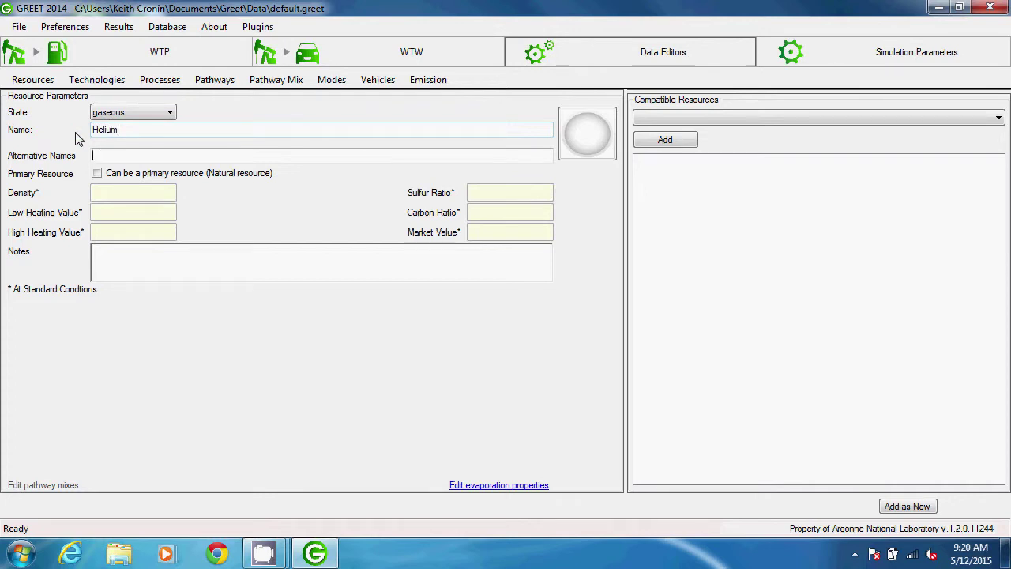
Enter He as the only alternative name for the Helium resource.
{"action": "key", "text": "Tab"}
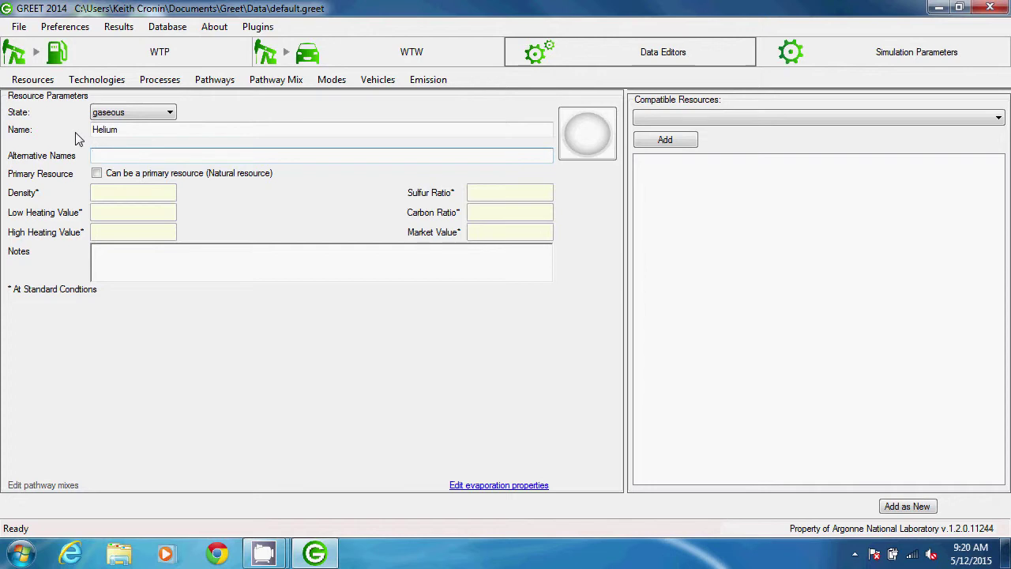
{"action": "type", "text": "He, another name"}
{"action": "key", "text": "BackSpace"}
{"action": "key", "text": "BackSpace"}
{"action": "key", "text": "BackSpace"}
{"action": "key", "text": "BackSpace"}
{"action": "key", "text": "BackSpace"}
{"action": "key", "text": "BackSpace"}
{"action": "key", "text": "BackSpace"}
{"action": "key", "text": "BackSpace"}
{"action": "key", "text": "BackSpace"}
{"action": "key", "text": "BackSpace"}
{"action": "key", "text": "BackSpace"}
{"action": "key", "text": "BackSpace"}
{"action": "key", "text": "BackSpace"}
{"action": "key", "text": "BackSpace"}
Change the unit of Helium's density to kg/m3.
{"action": "left_click", "coordinate": [102, 192]}
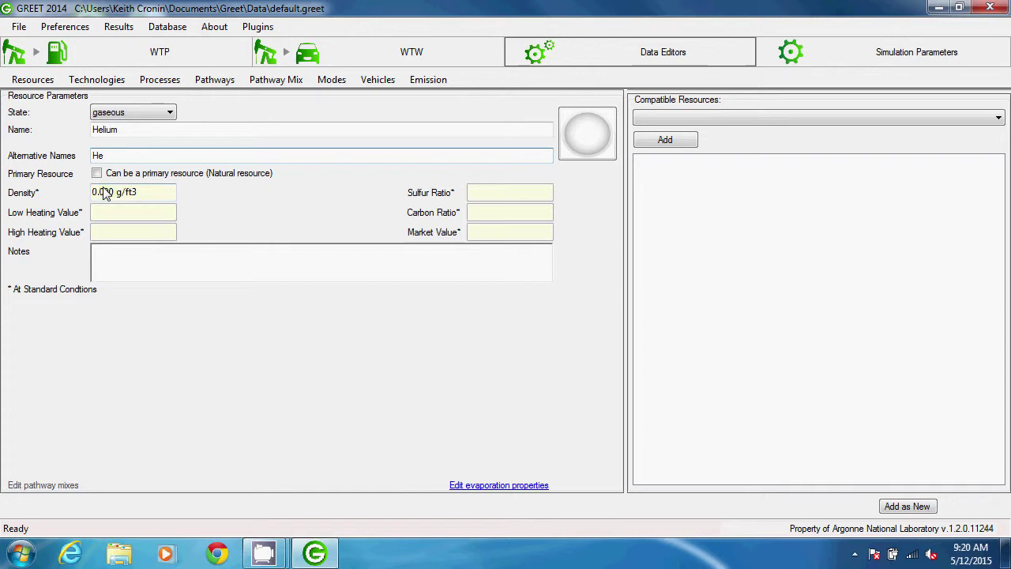
{"action": "right_click", "coordinate": [157, 192]}
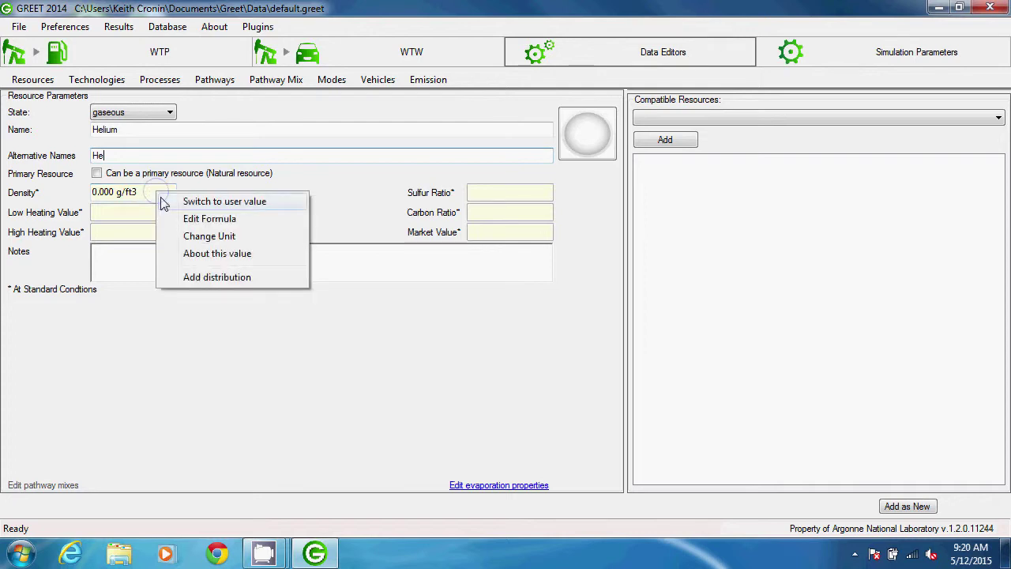
{"action": "left_click", "coordinate": [179, 238]}
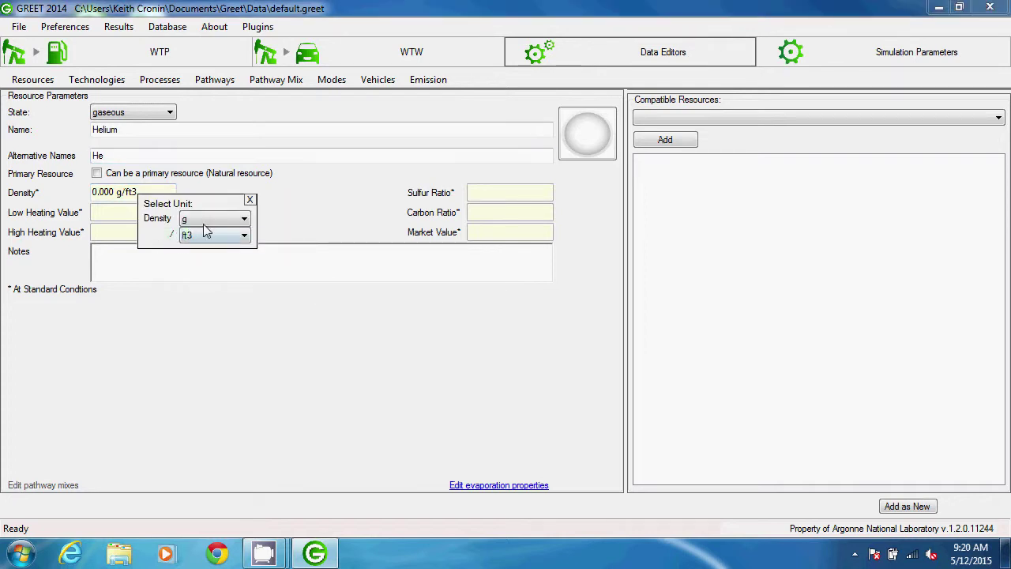
{"action": "left_click", "coordinate": [220, 226]}
{"action": "left_click", "coordinate": [221, 240]}
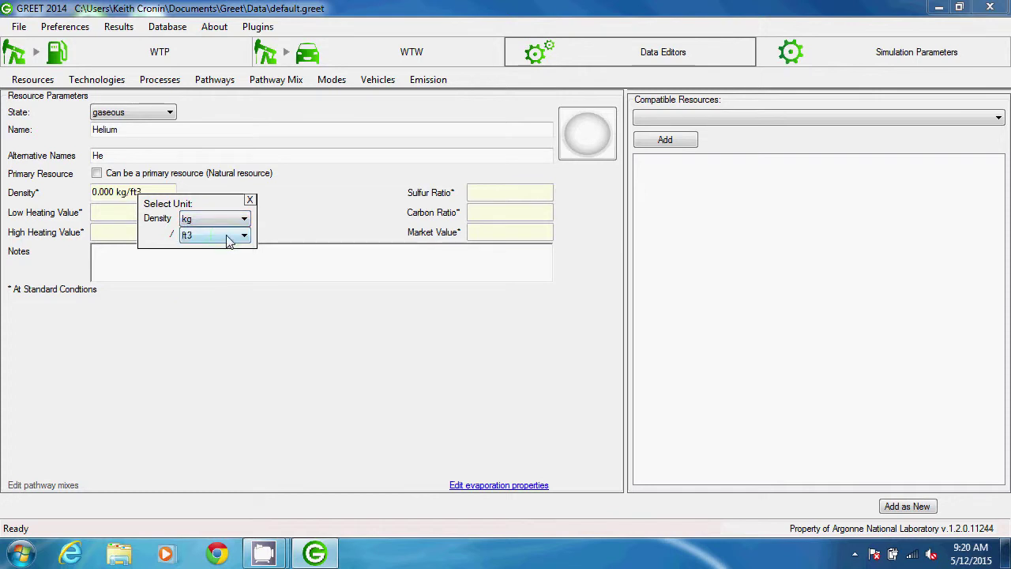
{"action": "left_click", "coordinate": [226, 235]}
{"action": "left_click", "coordinate": [190, 280]}
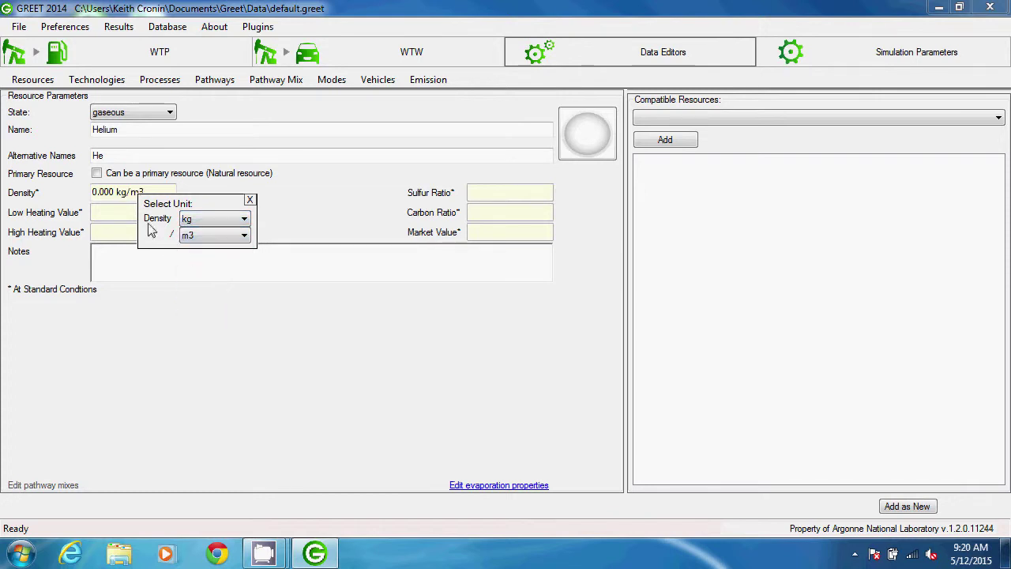
Set the density of Helium to 0.178 kg/m3.
{"action": "left_click", "coordinate": [105, 192]}
{"action": "left_click", "coordinate": [106, 192]}
{"action": "type", "text": "."}
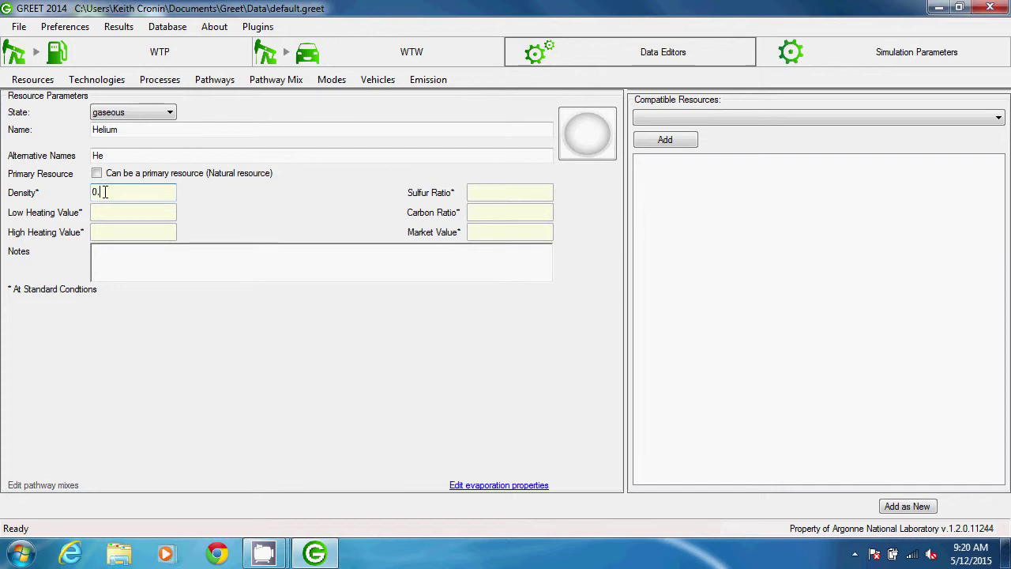
{"action": "type", "text": "178"}
{"action": "key", "text": "Tab"}
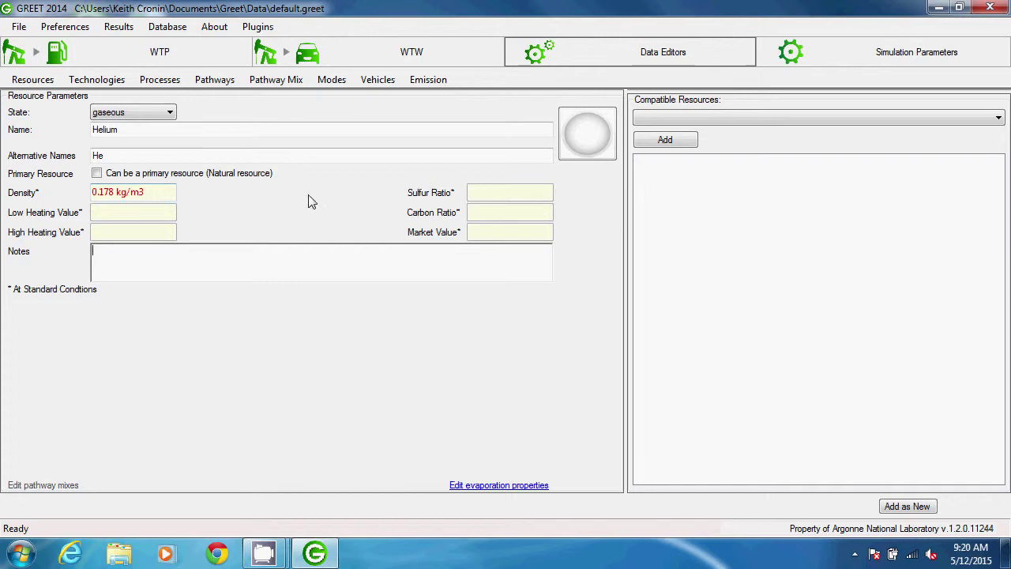
Assign the green cloud picture to the Helium resource.
{"action": "left_click", "coordinate": [588, 134]}
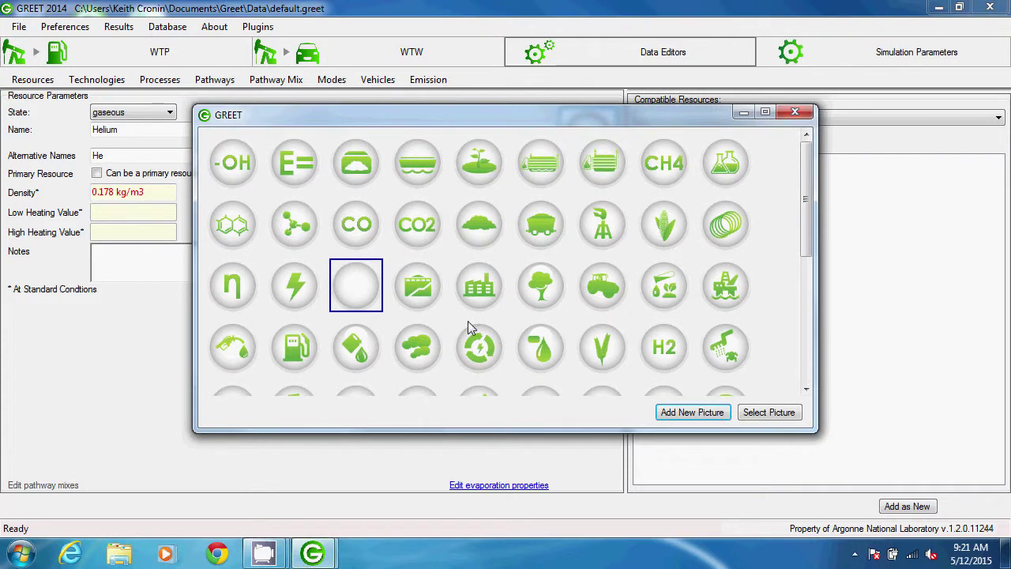
{"action": "left_click", "coordinate": [419, 357]}
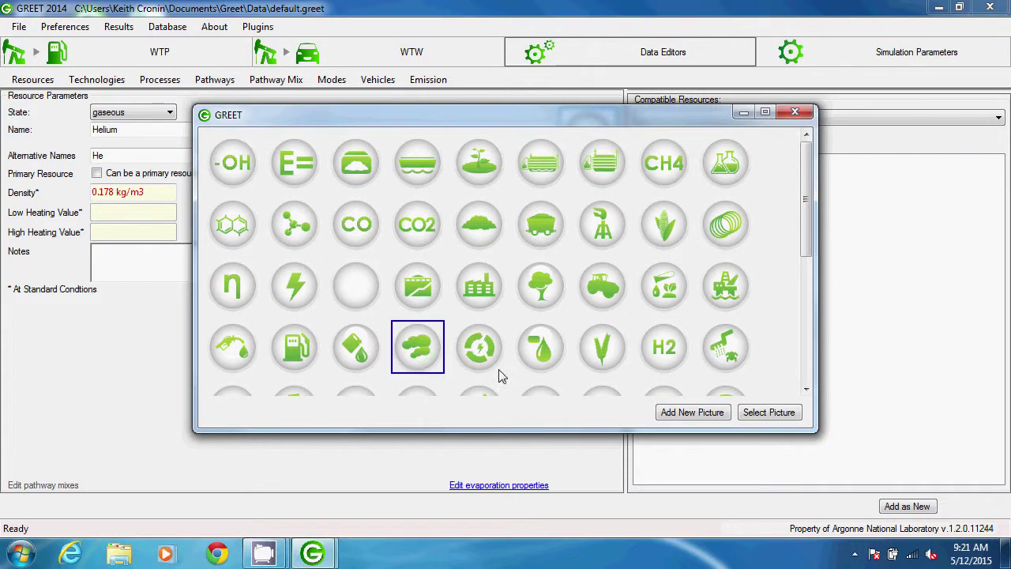
{"action": "left_click", "coordinate": [763, 414]}
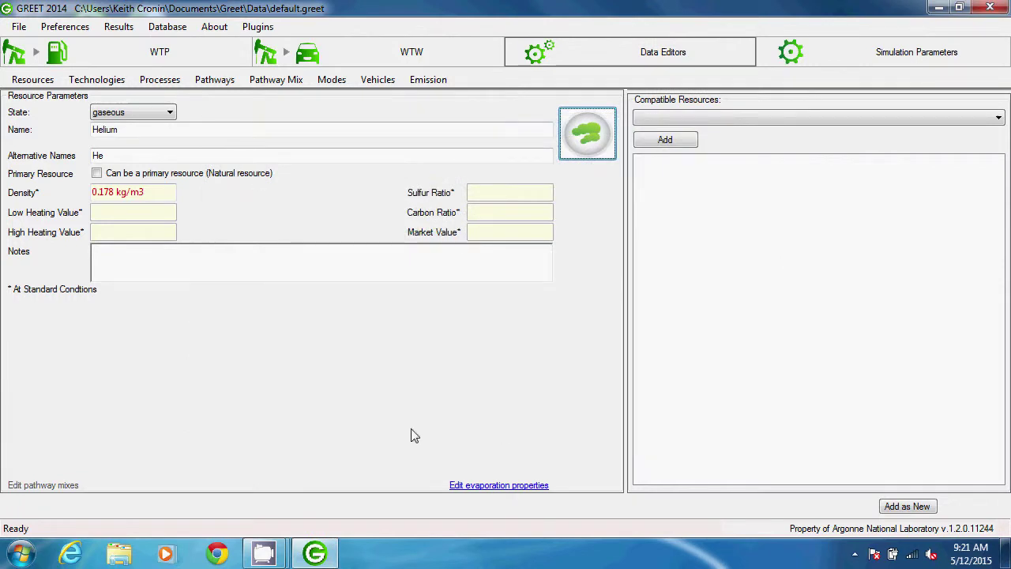
Try to edit Helium's pathway mixes and add Helium to the database as a new resource.
{"action": "left_click", "coordinate": [69, 486]}
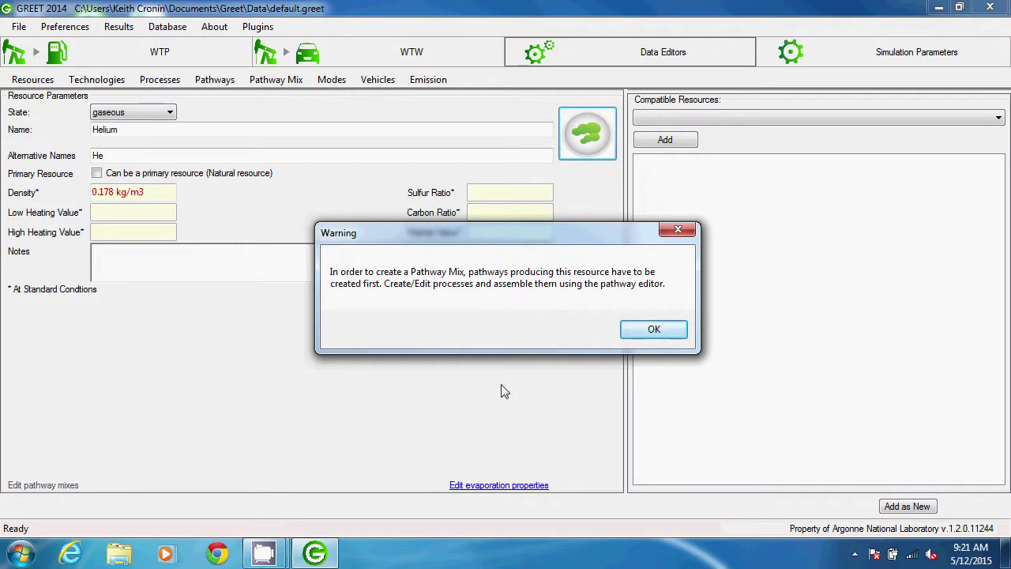
{"action": "left_click", "coordinate": [646, 331]}
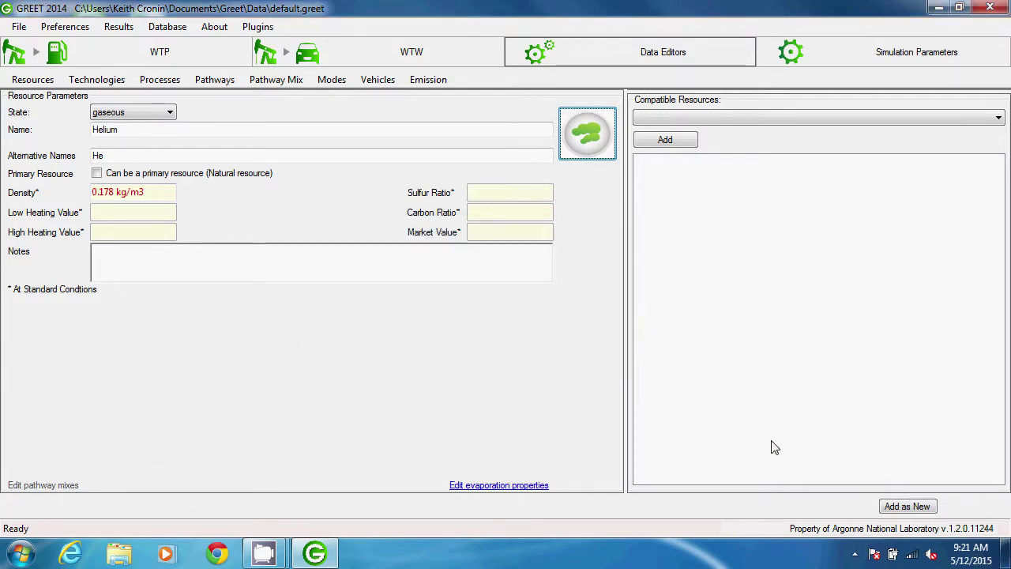
{"action": "left_click", "coordinate": [920, 510]}
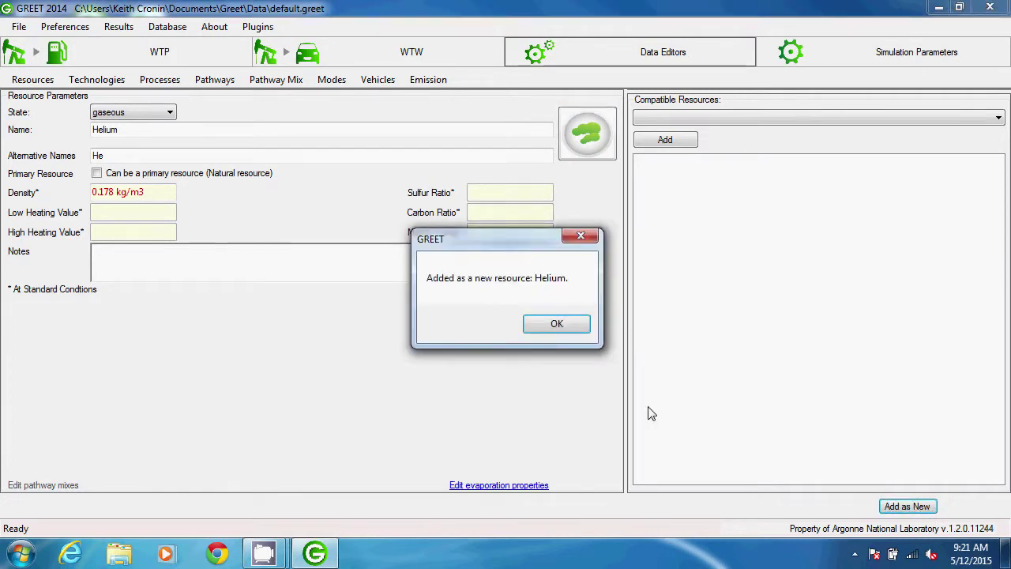
Acknowledge the addition of Helium and recalculate the results for the modified project.
{"action": "left_click", "coordinate": [566, 325]}
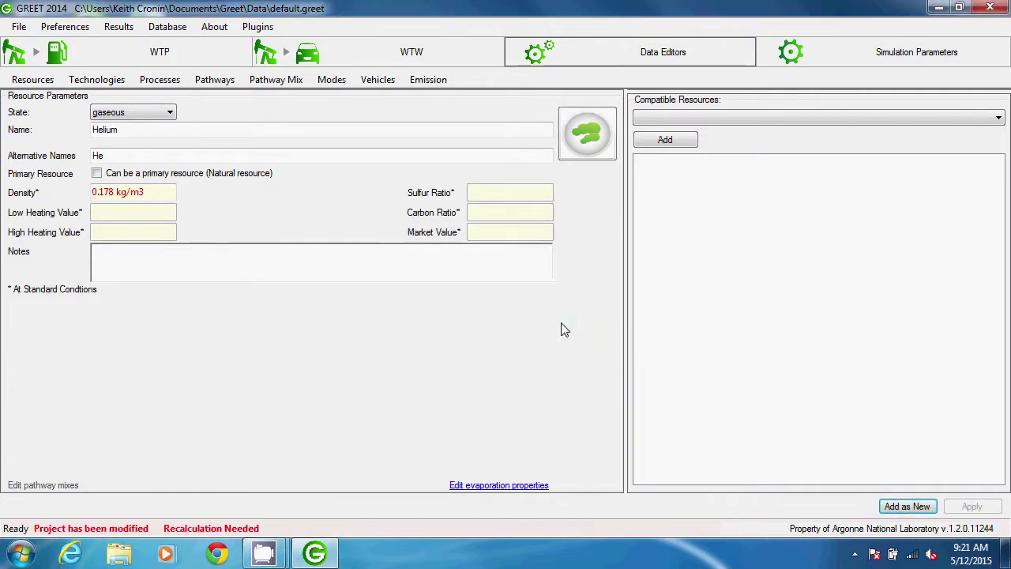
{"action": "left_click", "coordinate": [119, 27]}
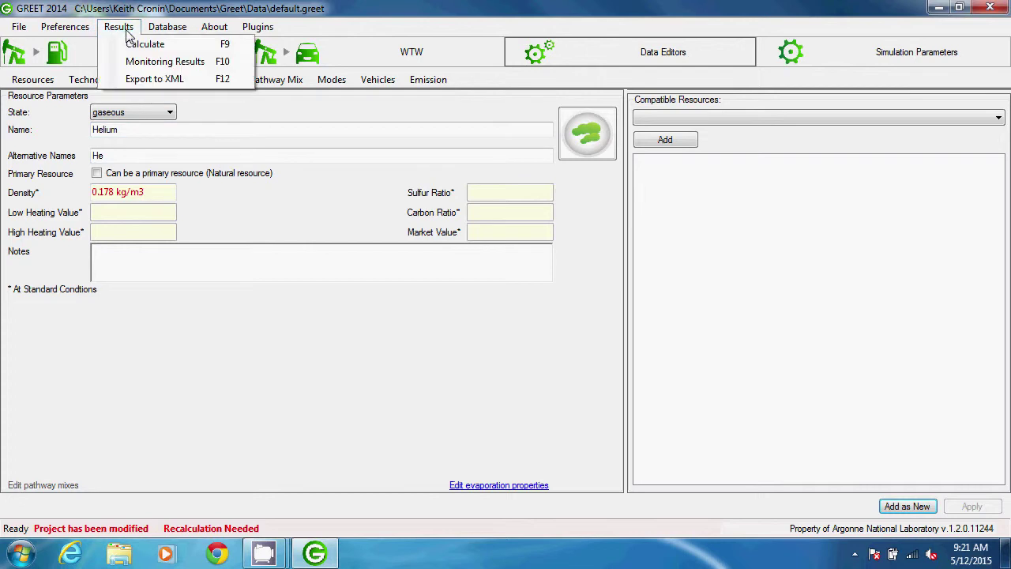
{"action": "left_click", "coordinate": [120, 46]}
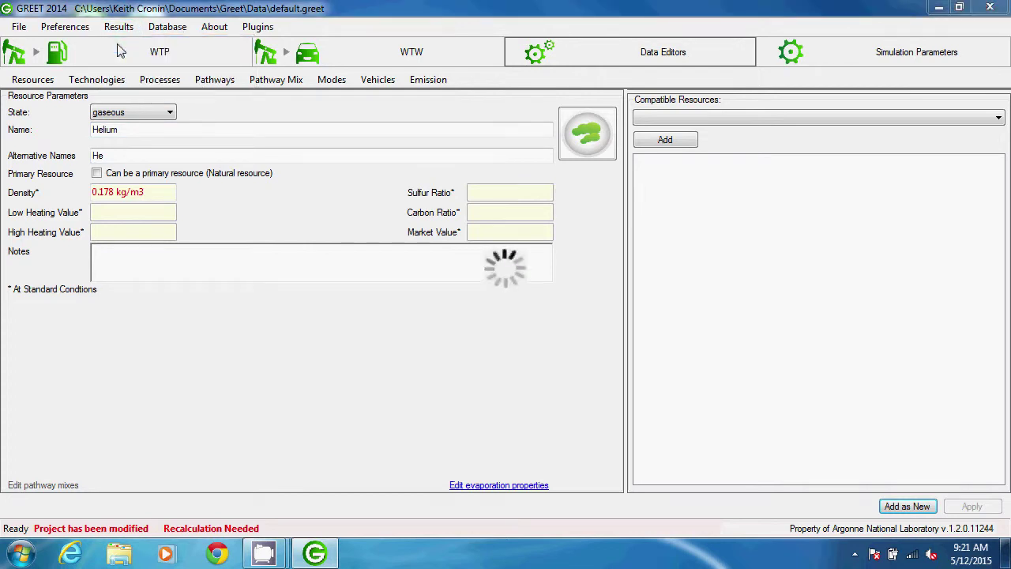
Start a new stationary process and search its resource list for Helium using "hel".
{"action": "left_click", "coordinate": [150, 80]}
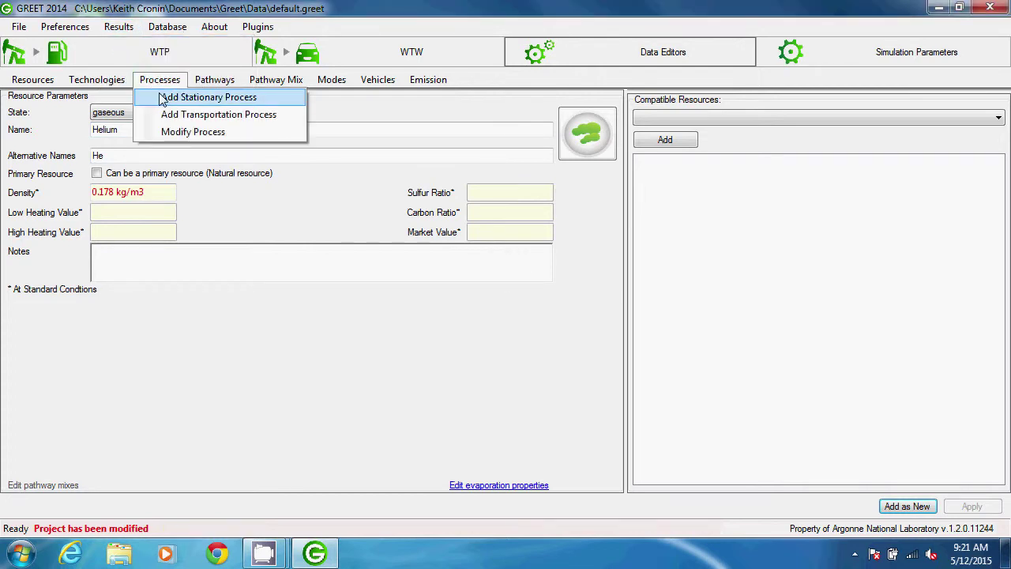
{"action": "left_click", "coordinate": [162, 97]}
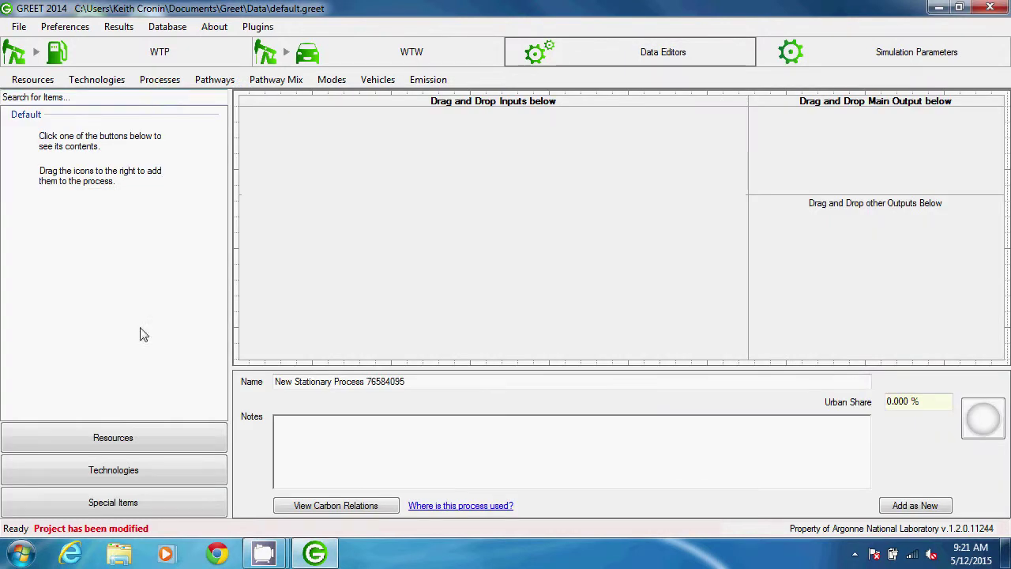
{"action": "left_click", "coordinate": [136, 433]}
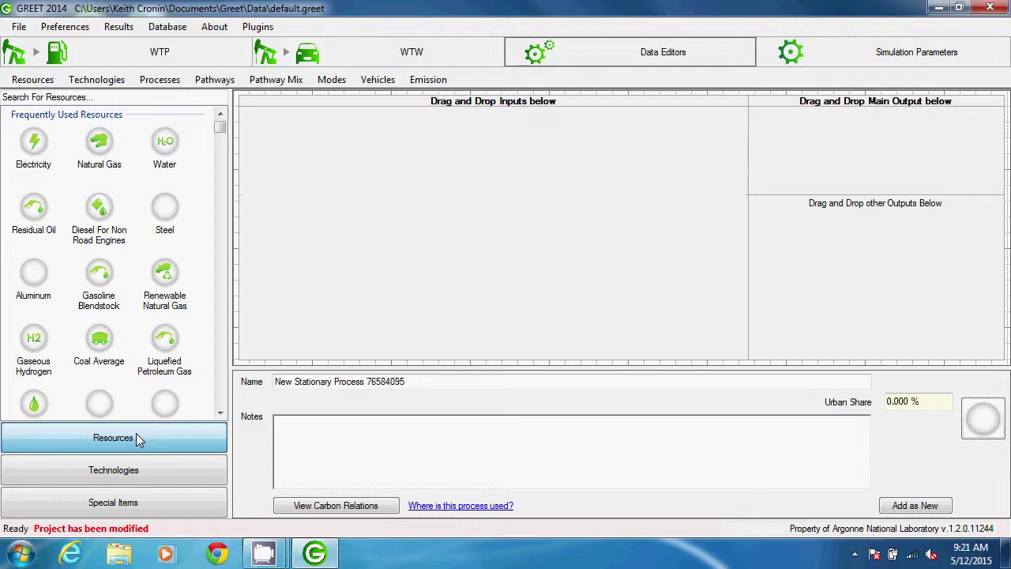
{"action": "type", "text": "hel"}
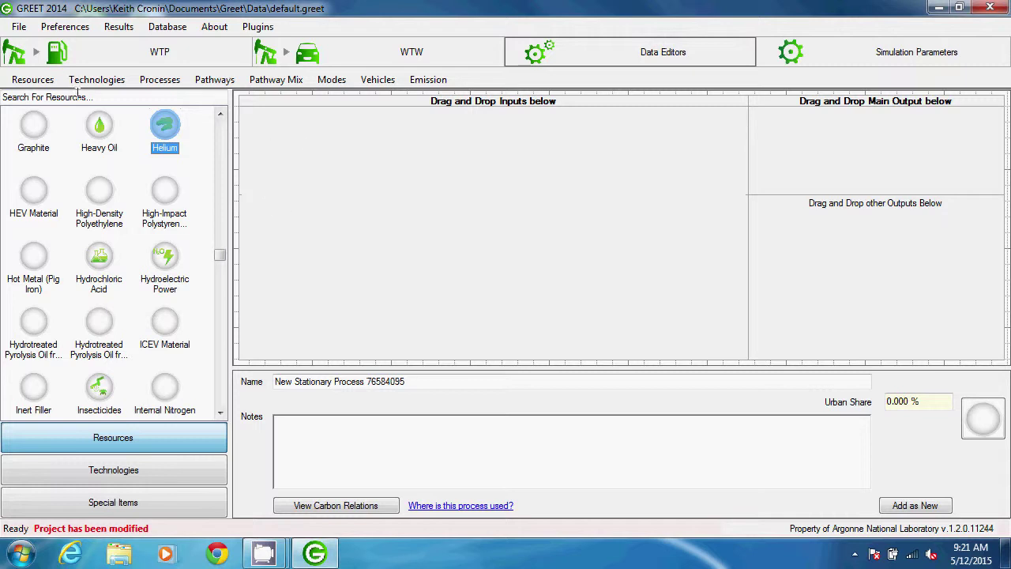
Create a new resource and name it Tidal Power.
{"action": "left_click", "coordinate": [24, 82]}
{"action": "left_click", "coordinate": [23, 97]}
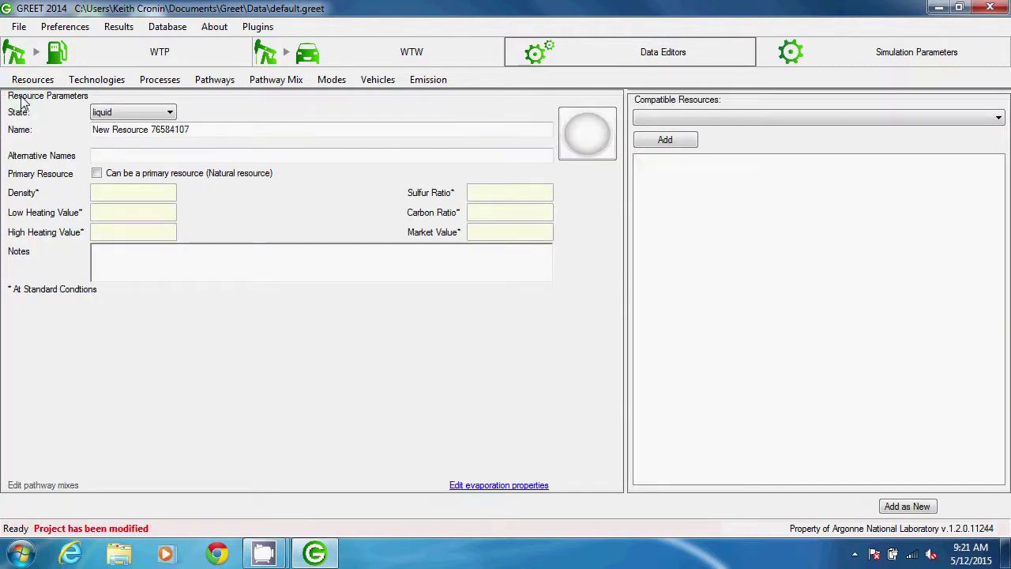
{"action": "double_click", "coordinate": [130, 129]}
{"action": "left_click", "coordinate": [191, 128]}
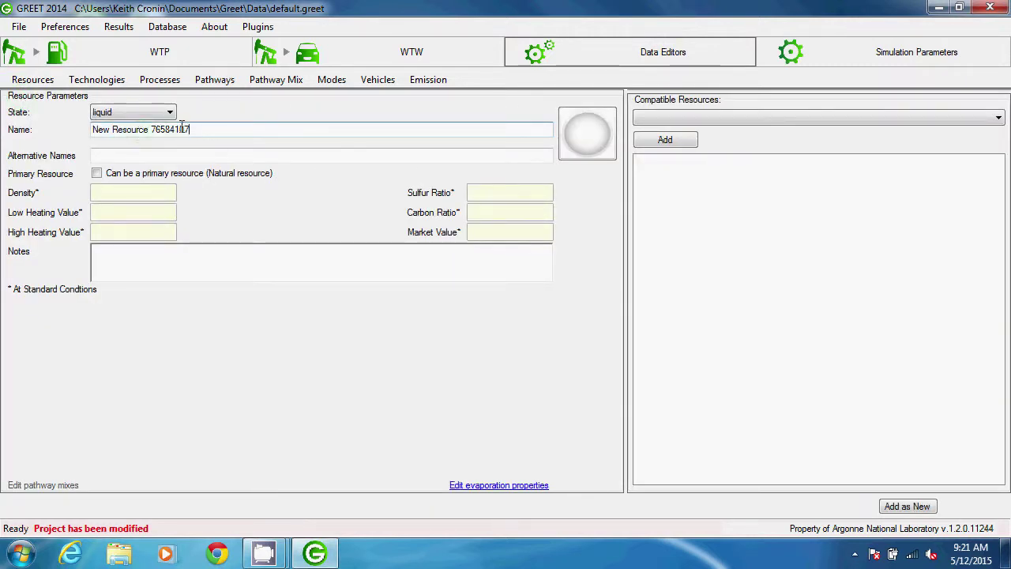
{"action": "left_click_drag", "start_coordinate": [184, 129], "coordinate": [27, 134]}
{"action": "type", "text": "Tidal P"}
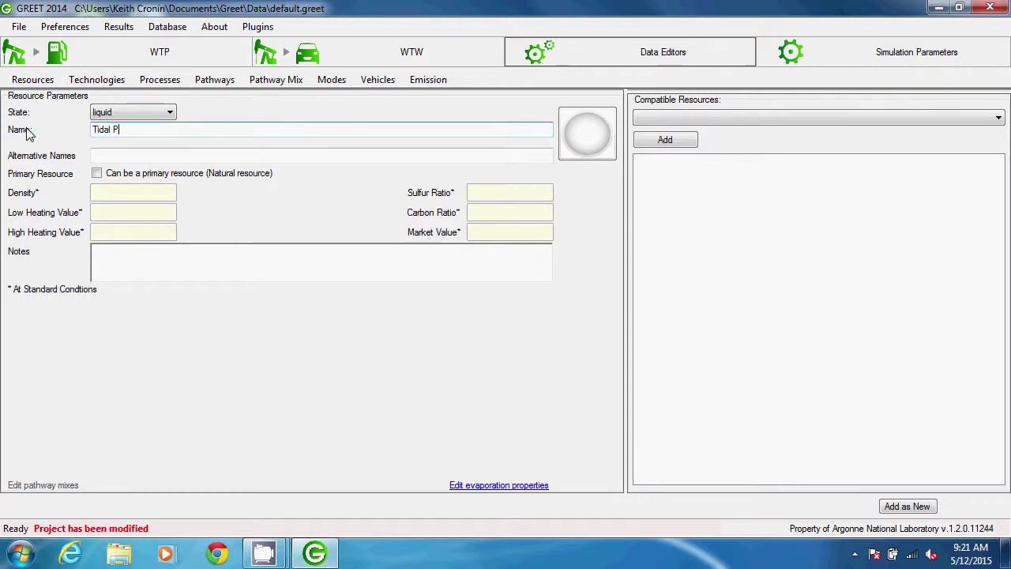
{"action": "type", "text": "ower"}
Set the state of Tidal Power to energy and try to enter a density for it.
{"action": "left_click", "coordinate": [124, 115]}
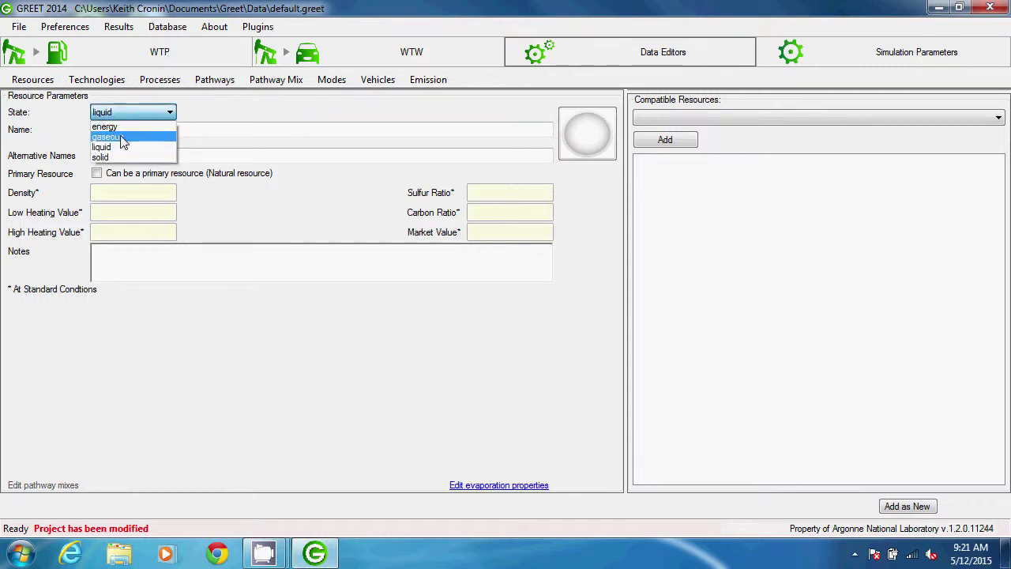
{"action": "left_click", "coordinate": [136, 127]}
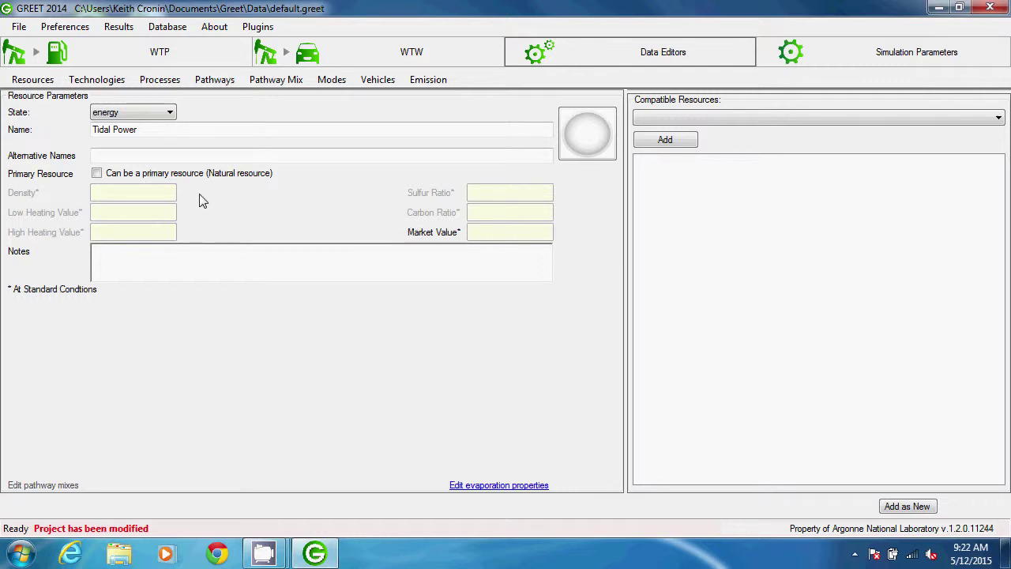
{"action": "left_click", "coordinate": [167, 199]}
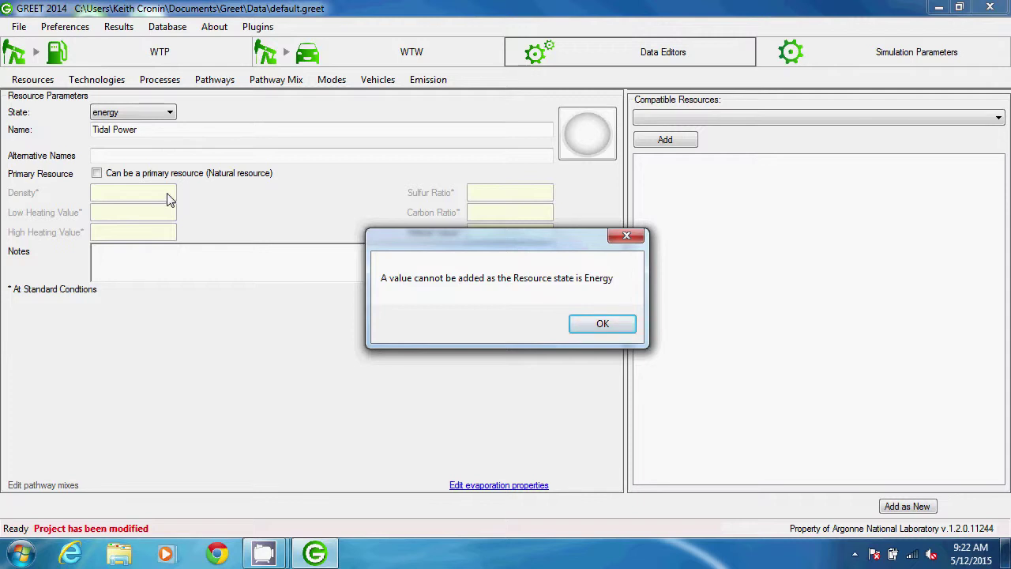
{"action": "left_click", "coordinate": [593, 327]}
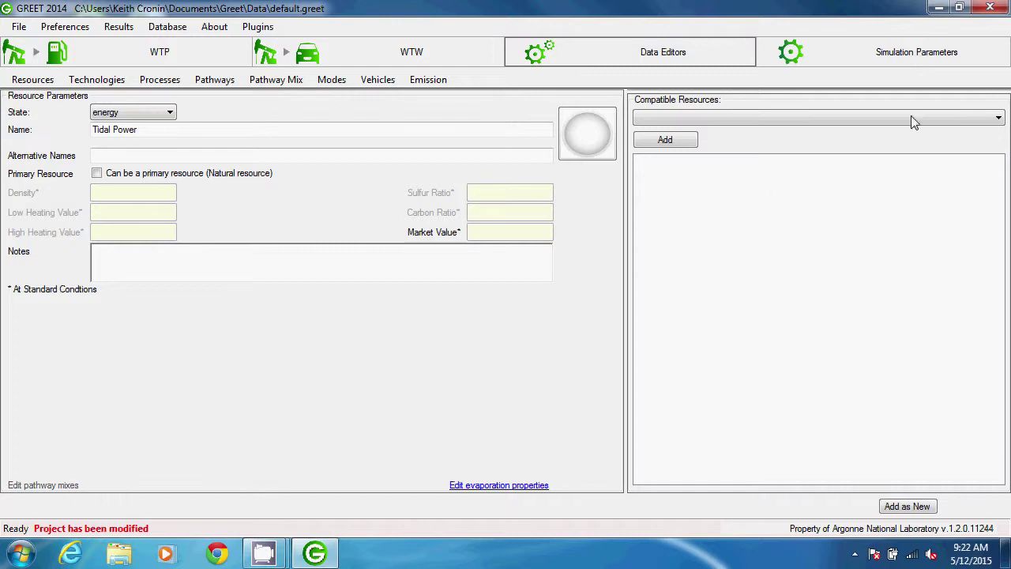
Add Solar to the compatible resources of Tidal Power.
{"action": "left_click", "coordinate": [971, 119]}
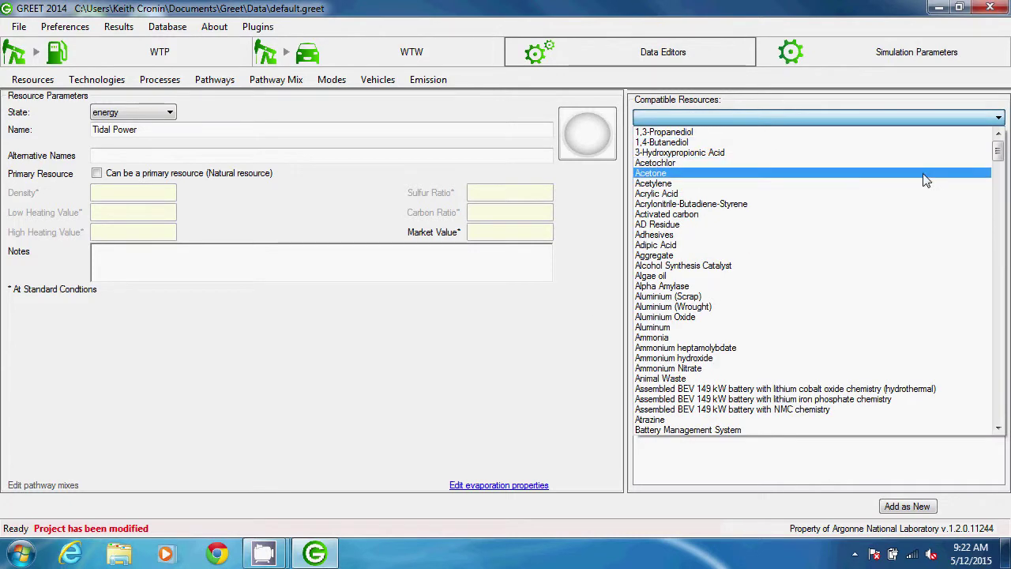
{"action": "key", "text": "s"}
{"action": "key", "text": "o"}
{"action": "key", "text": "l"}
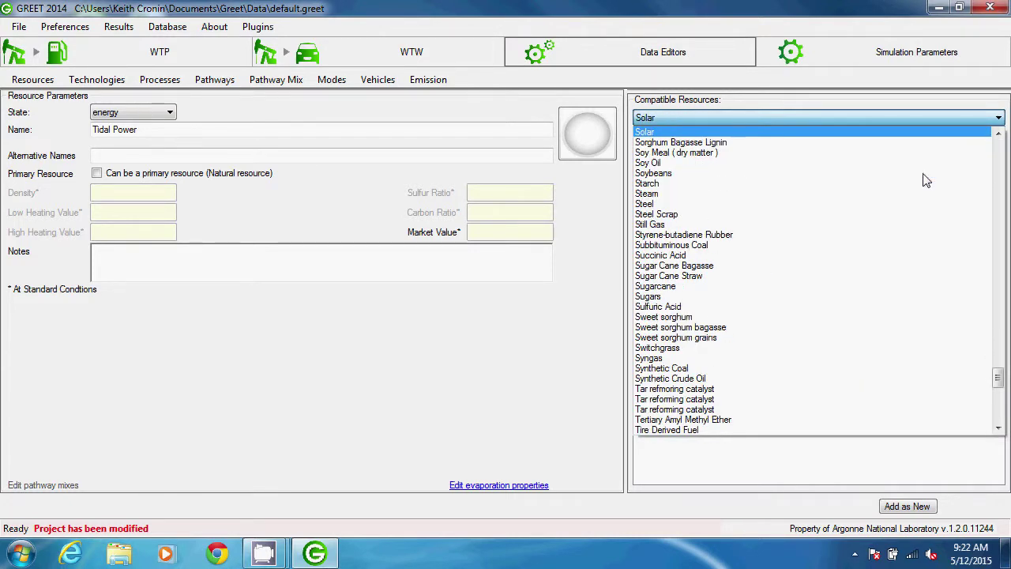
{"action": "left_click", "coordinate": [872, 128]}
{"action": "left_click", "coordinate": [650, 138]}
Add Wind Power to the compatible resources of Tidal Power.
{"action": "left_click", "coordinate": [790, 118]}
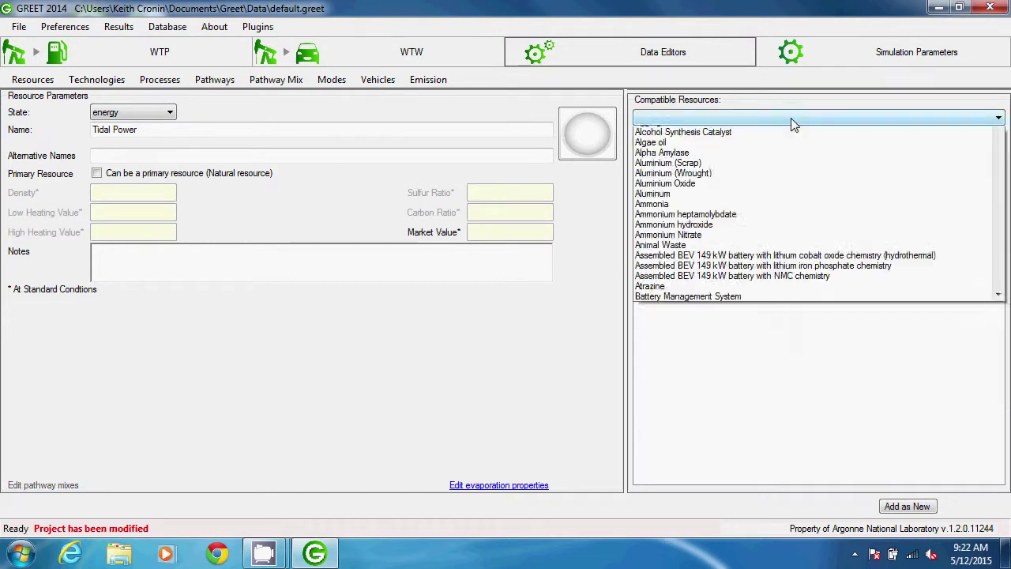
{"action": "key", "text": "w"}
{"action": "key", "text": "i"}
{"action": "key", "text": "n"}
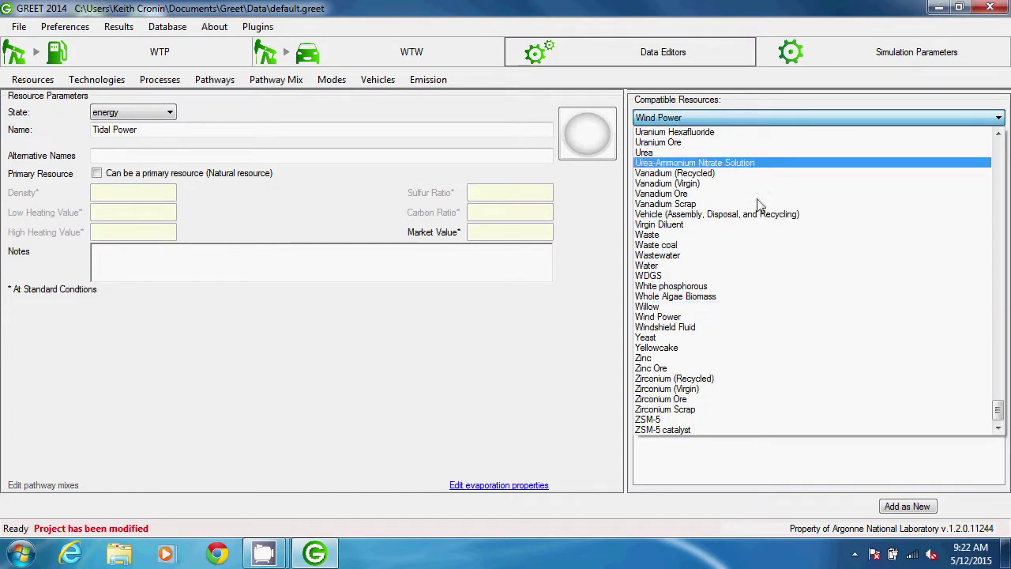
{"action": "left_click", "coordinate": [700, 317]}
{"action": "left_click", "coordinate": [687, 138]}
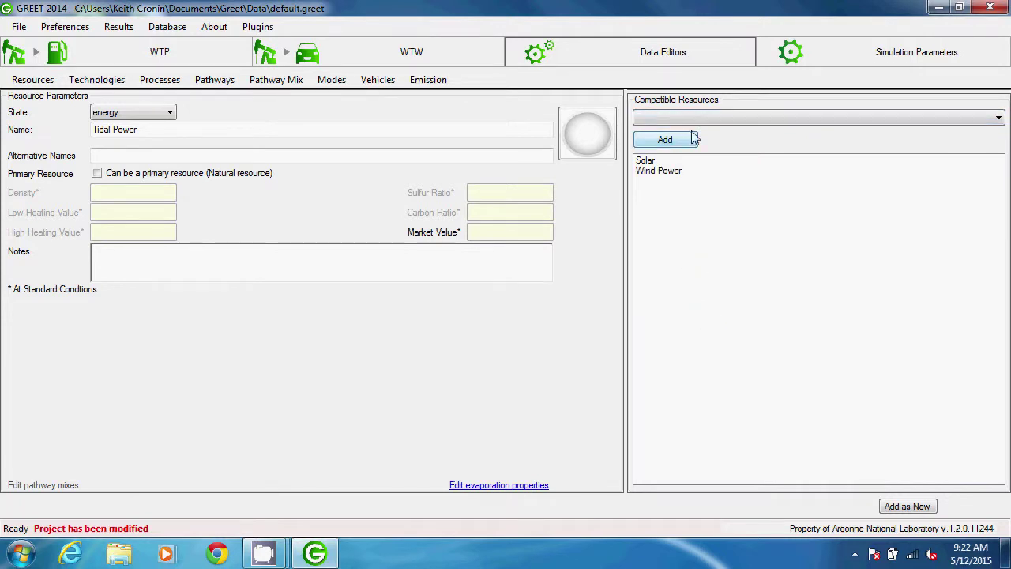
Add Hydroelectric Power to the compatible resources and add Tidal Power to the database as a new resource.
{"action": "left_click", "coordinate": [719, 122]}
{"action": "key", "text": "h"}
{"action": "key", "text": "y"}
{"action": "key", "text": "d"}
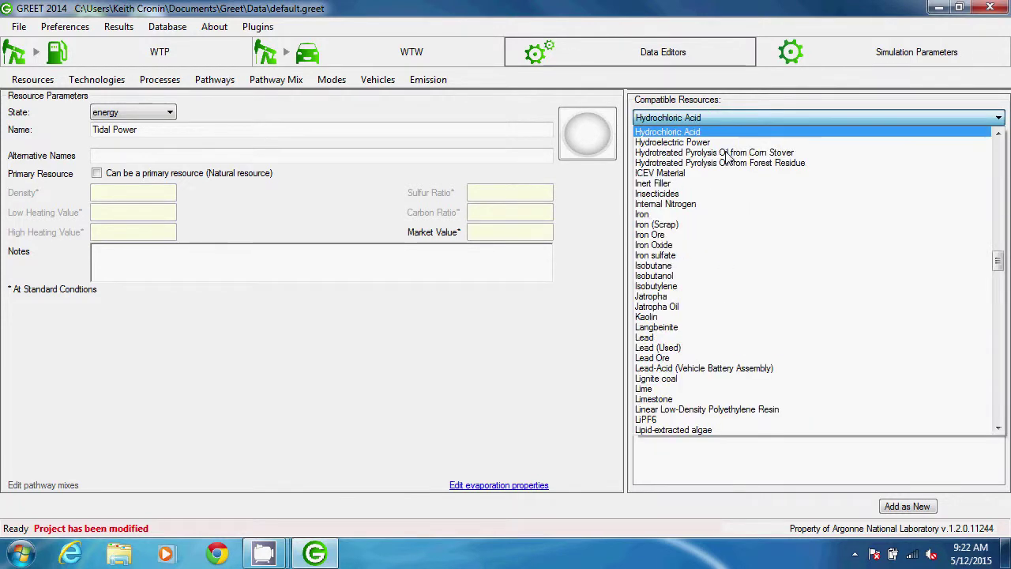
{"action": "left_click", "coordinate": [693, 143]}
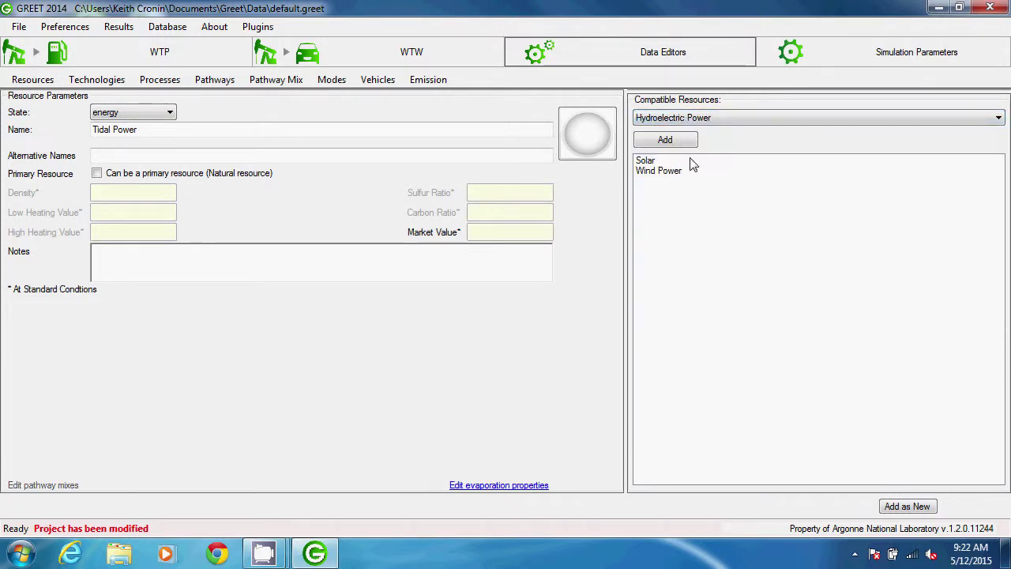
{"action": "left_click", "coordinate": [679, 140]}
{"action": "left_click", "coordinate": [908, 507]}
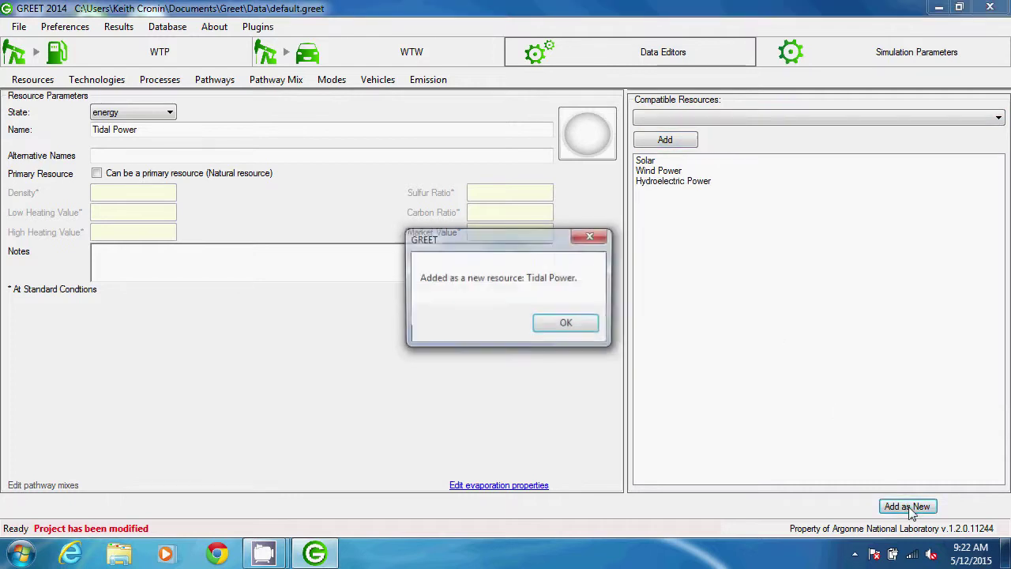
{"action": "left_click", "coordinate": [590, 326]}
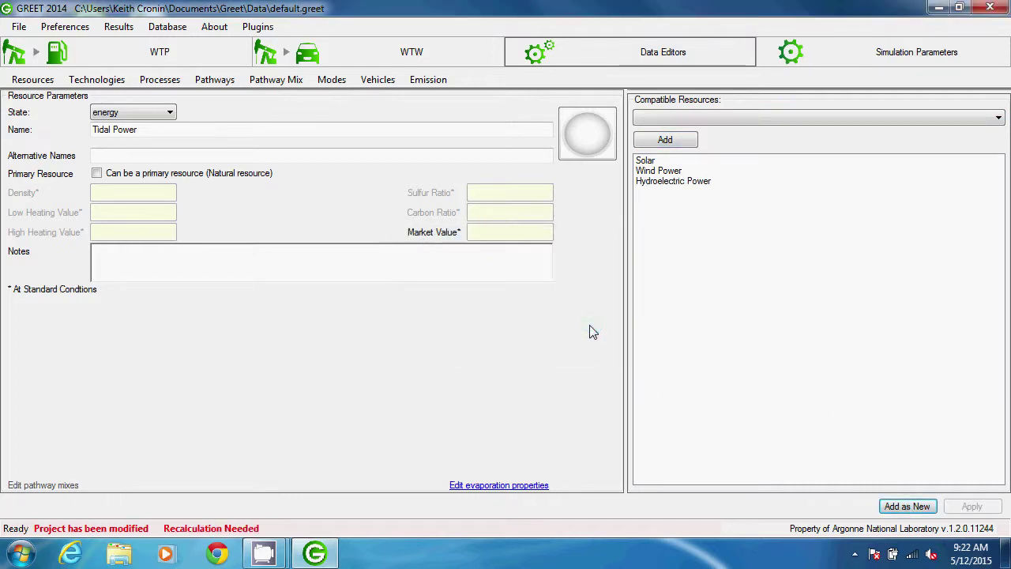